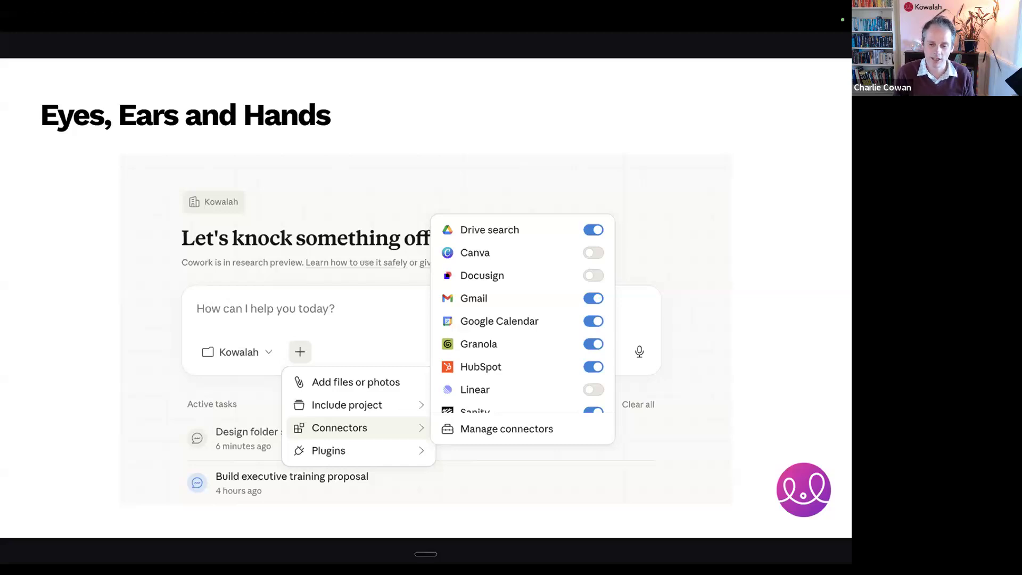
Step: Exit the slideshow, switch to Claude and set Kowalah as the working folder for the Cowork task
key("Escape")
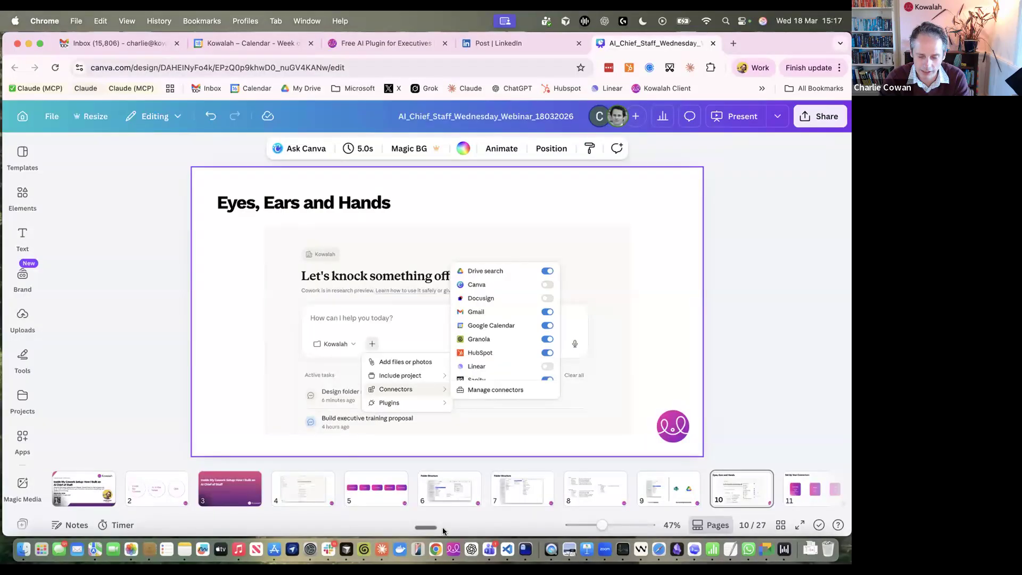
left_click(381, 550)
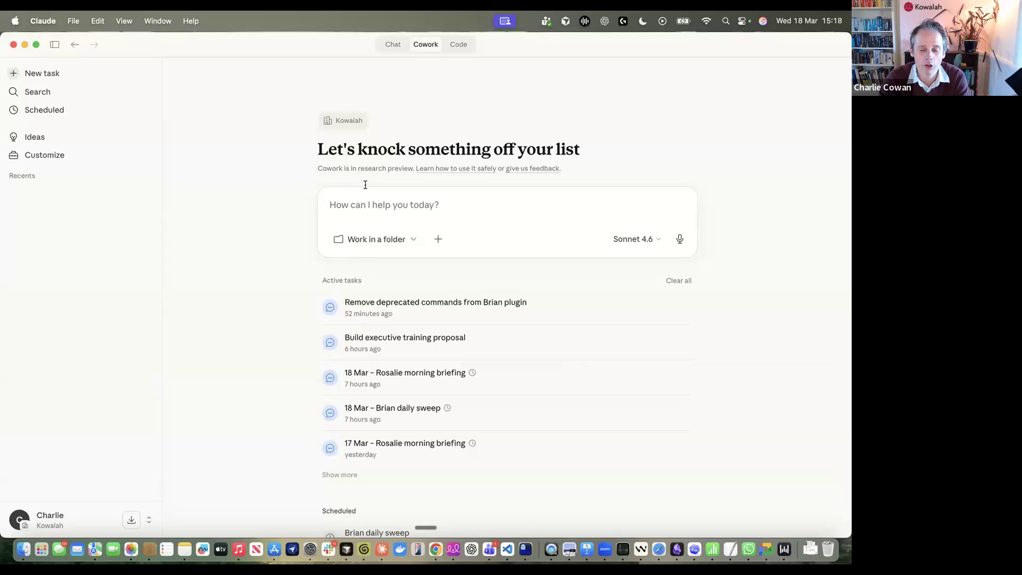
left_click(354, 242)
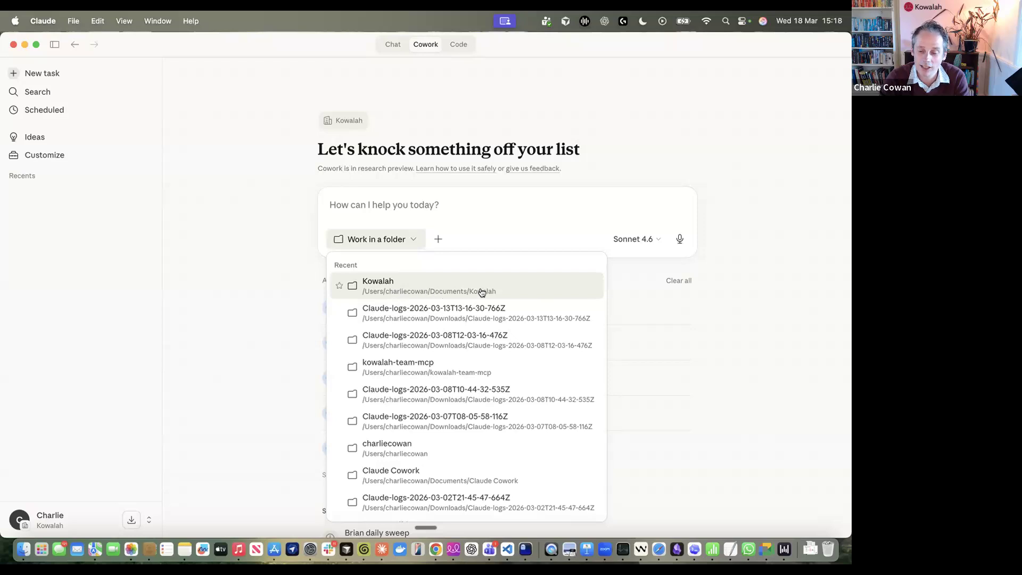
left_click(381, 285)
left_click(273, 238)
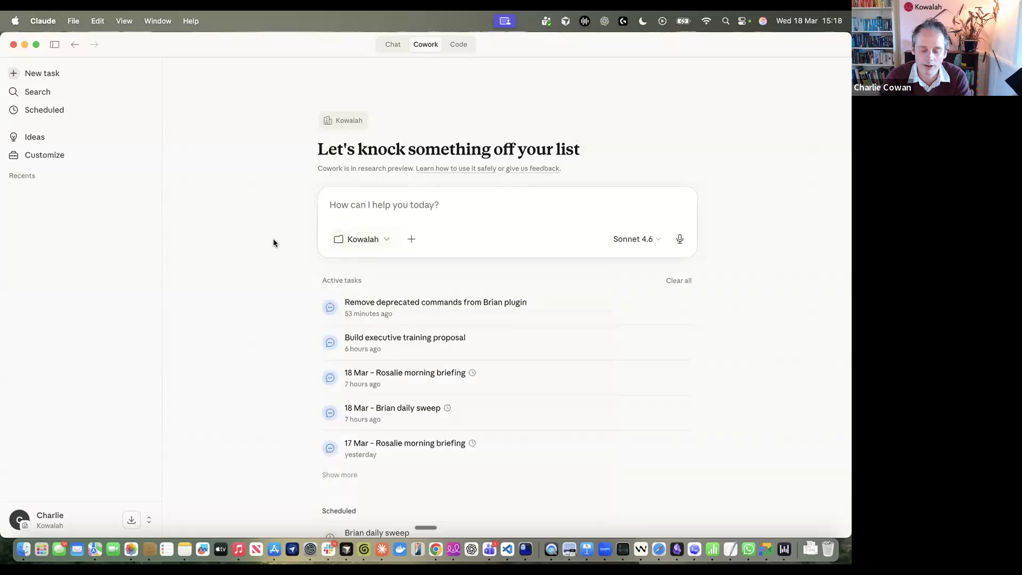
Step: View the connectors available to the task and open their management page
left_click(413, 239)
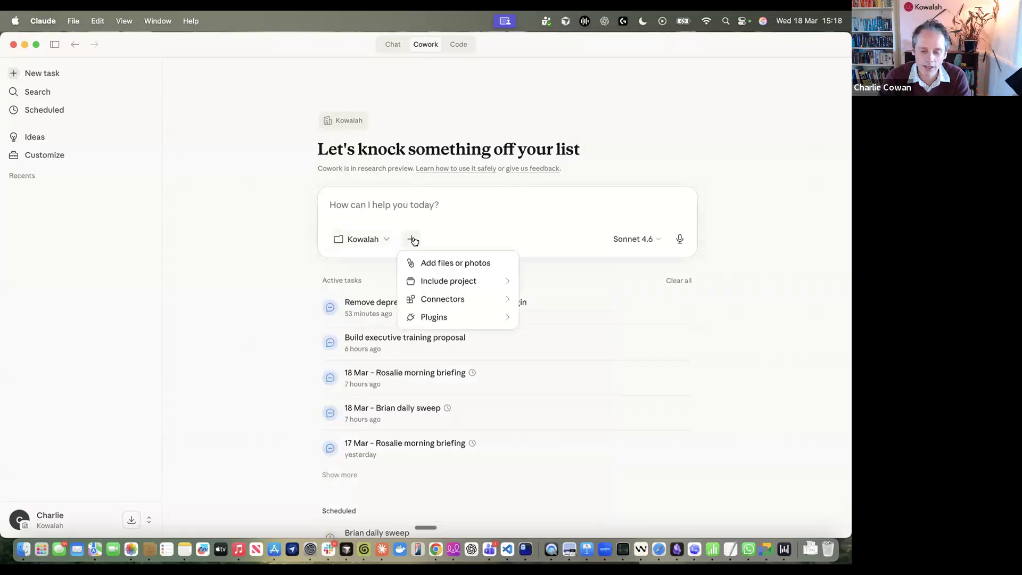
mouse_move(422, 308)
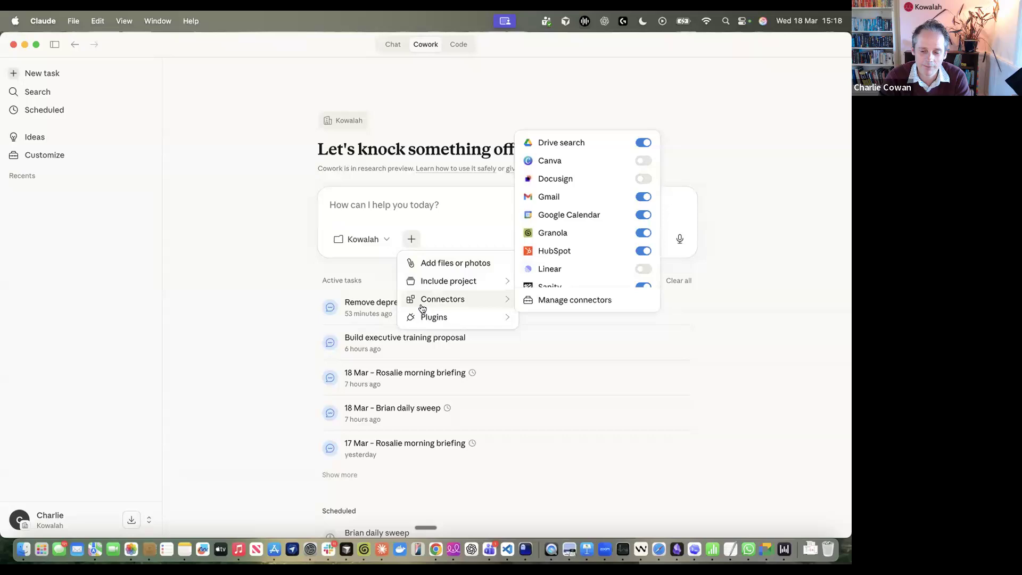
left_click(553, 295)
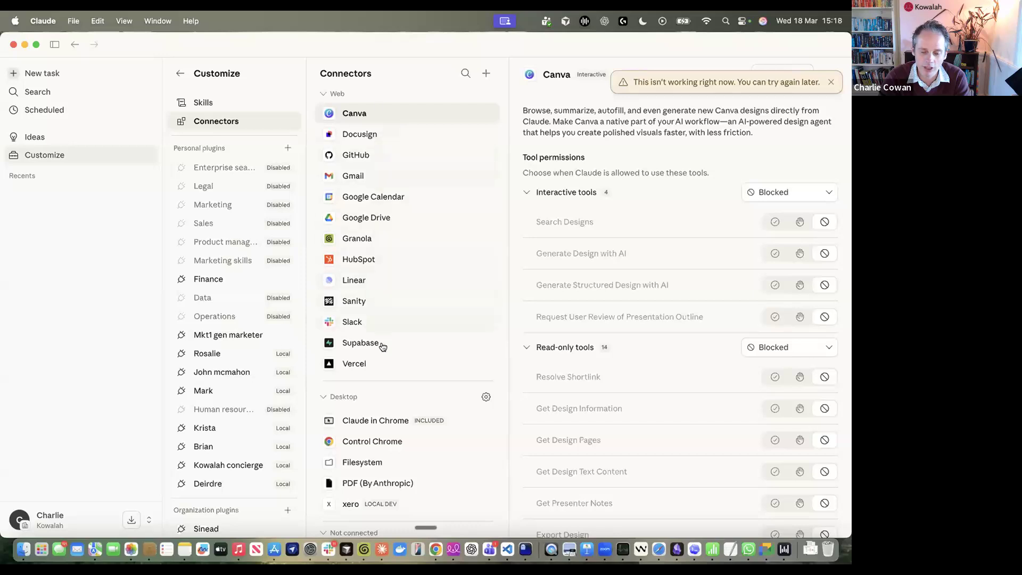
Step: Browse the directory of available connectors, looking through the popular and third-party integrations
left_click(486, 73)
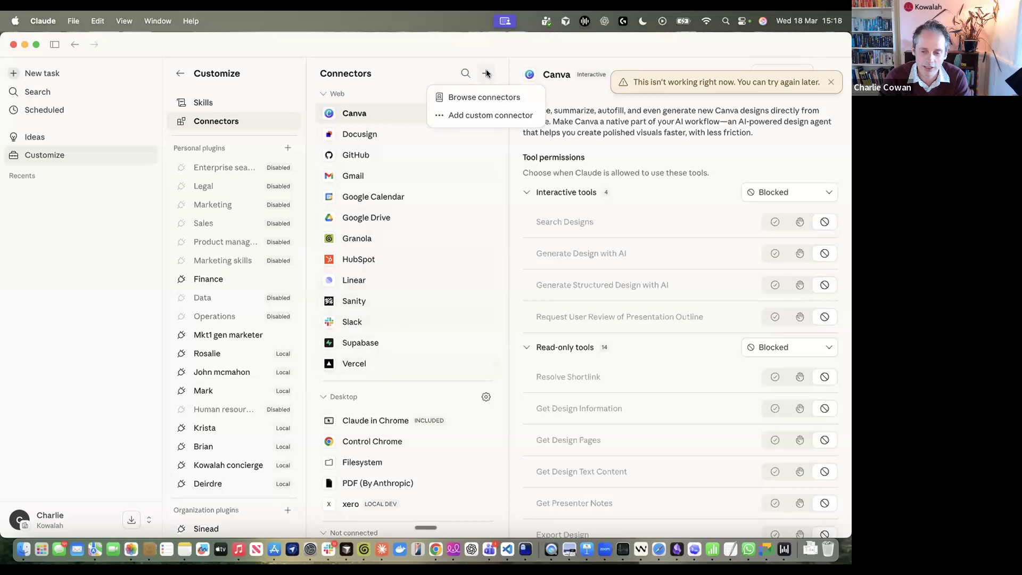
left_click(479, 98)
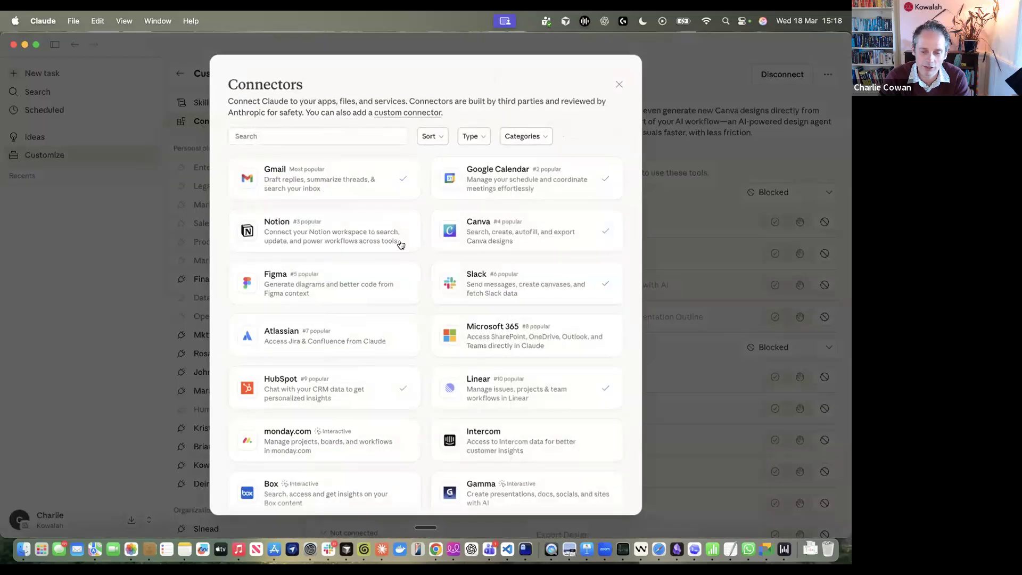
scroll(423, 310, "down", 5)
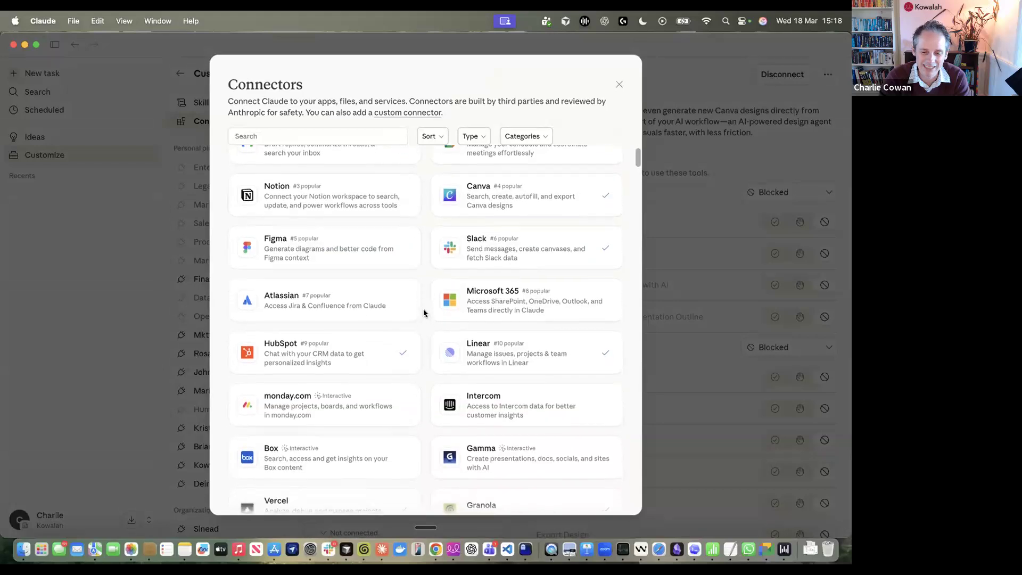
scroll(423, 310, "down", 6)
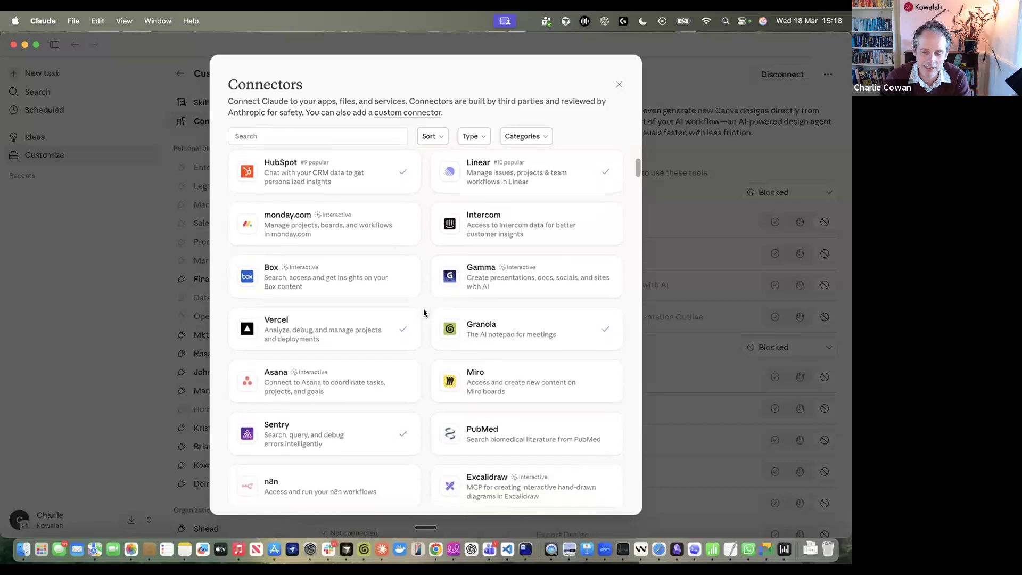
scroll(424, 311, "down", 8)
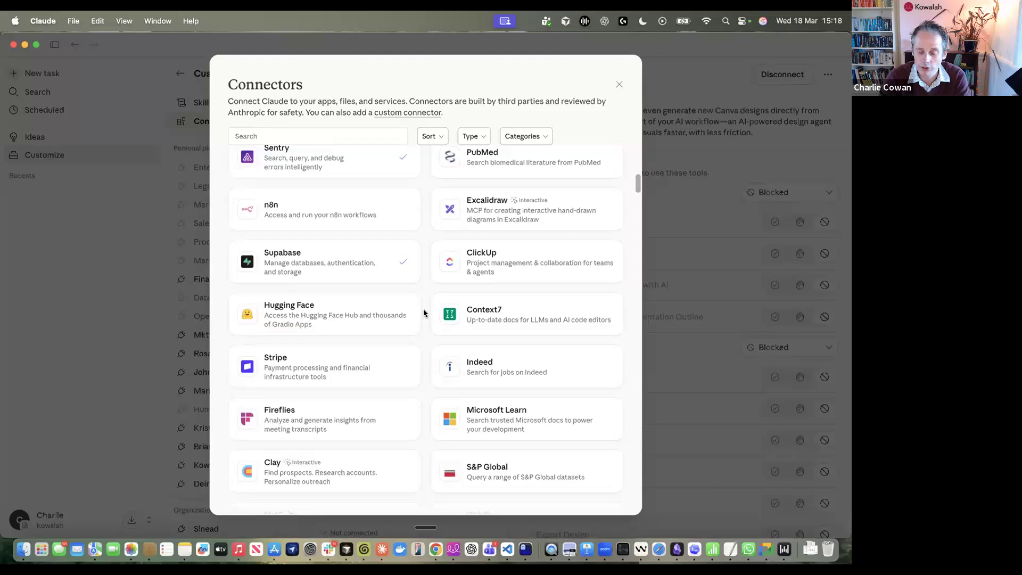
scroll(424, 311, "down", 3)
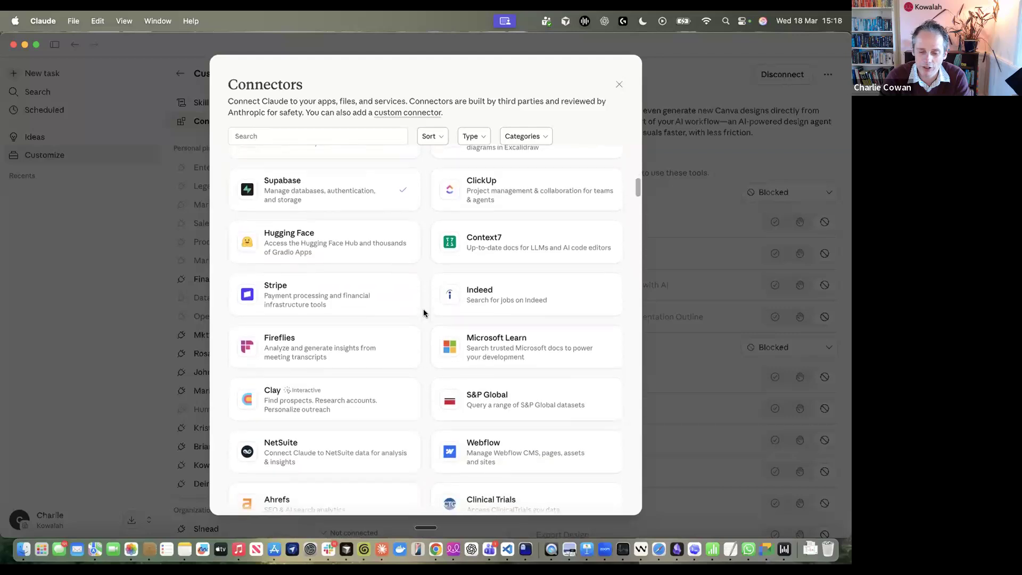
scroll(423, 310, "down", 4)
scroll(423, 312, "down", 3)
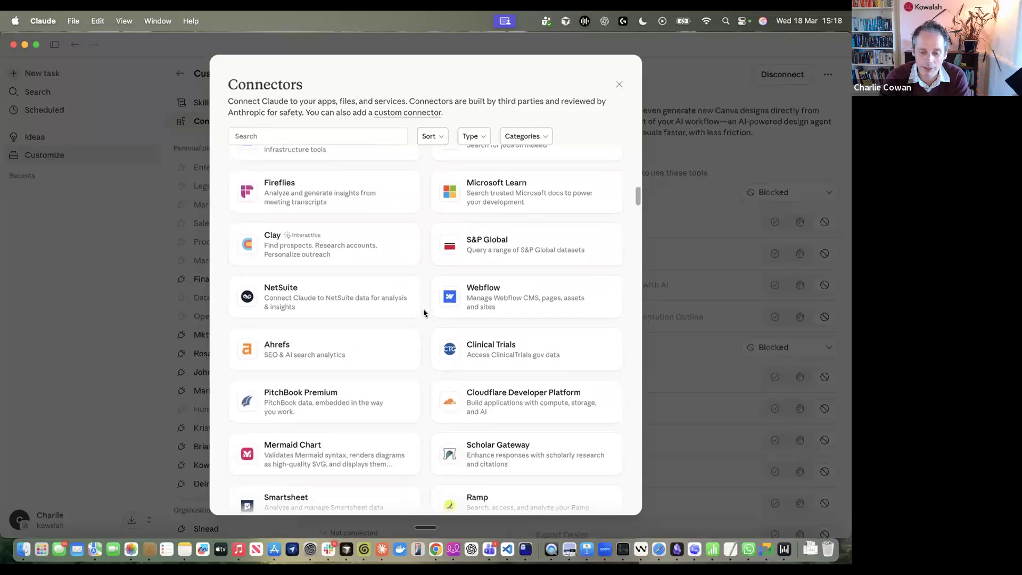
scroll(424, 308, "down", 1)
scroll(419, 332, "down", 8)
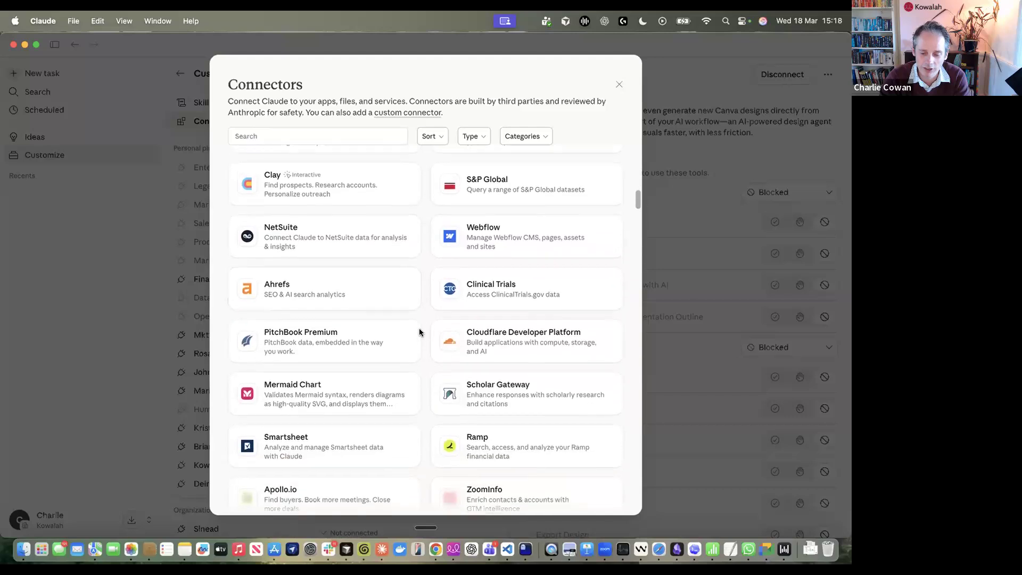
scroll(419, 331, "down", 8)
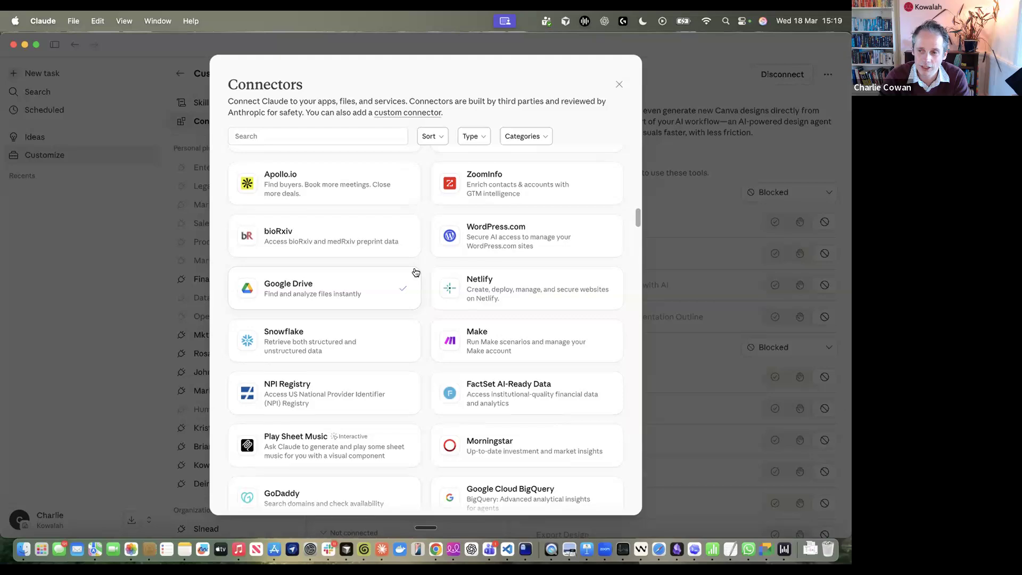
Step: Open the form for adding a custom connector to view its fields, and cancel it
left_click(415, 113)
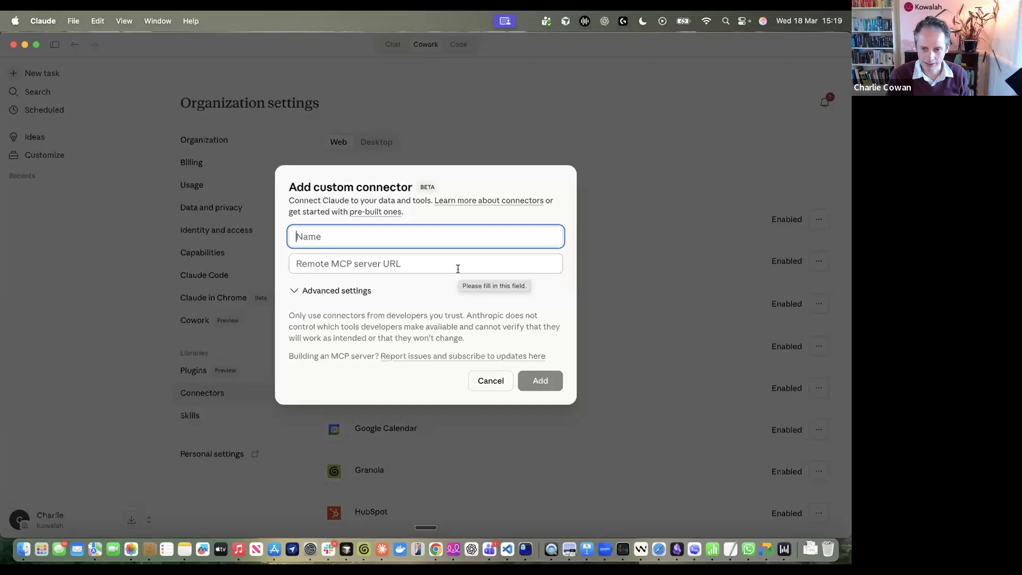
left_click(490, 380)
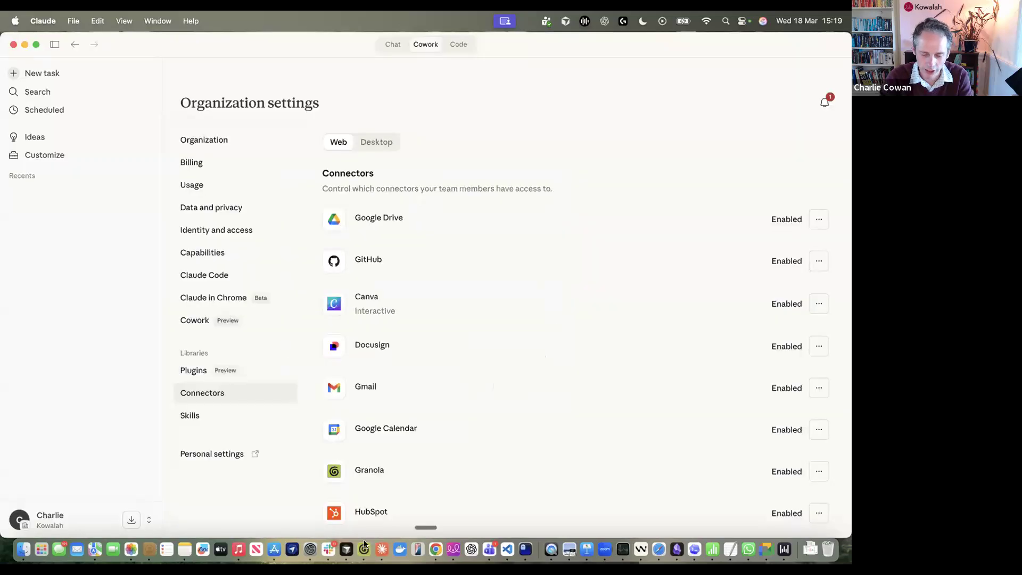
Step: Switch to the Canva deck in Chrome, present it full screen and advance to the "Build Custom Connectors (With ITs Help)" slide
left_click(436, 548)
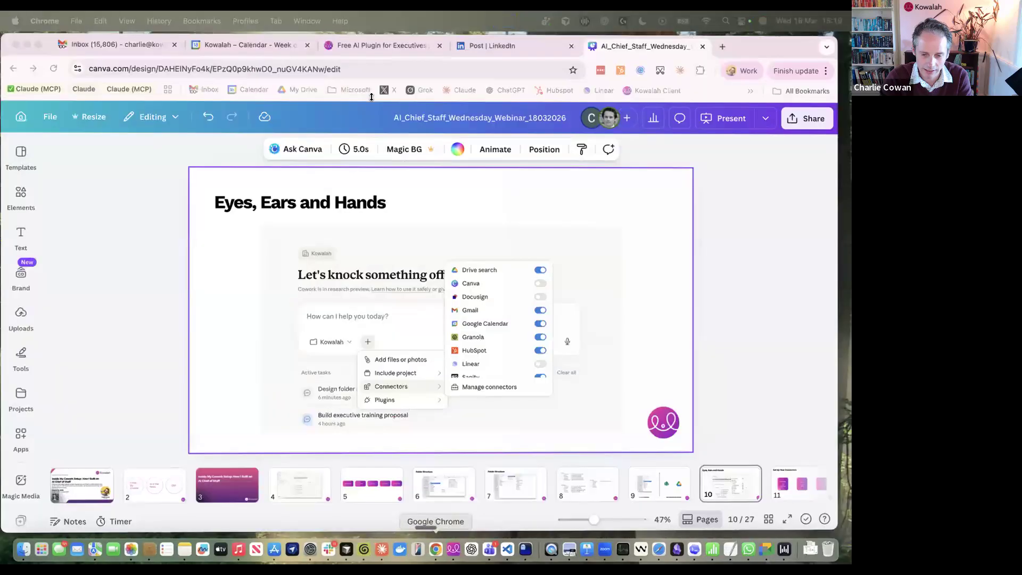
left_click(745, 117)
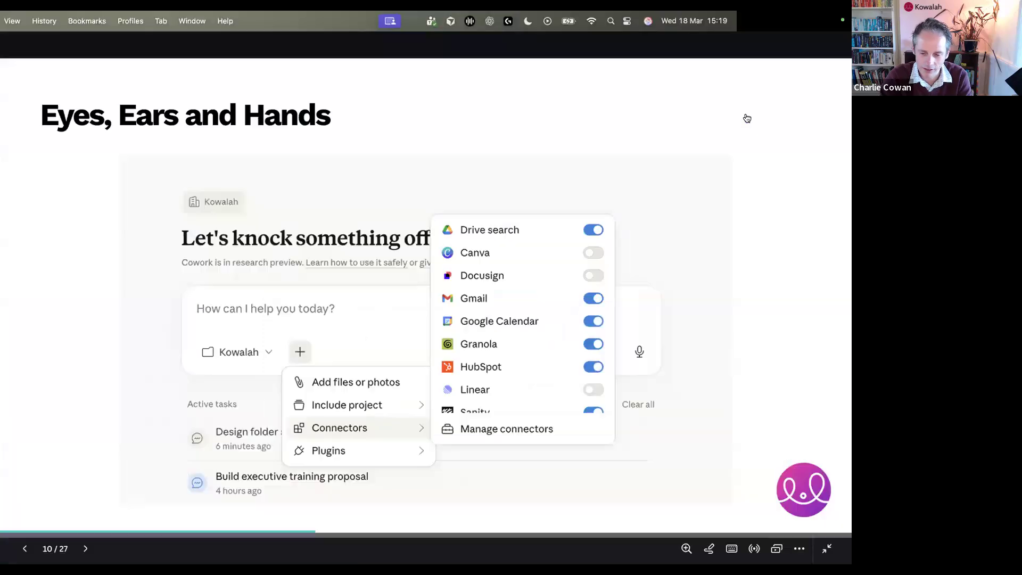
key("Right")
key("Right")
key("Right")
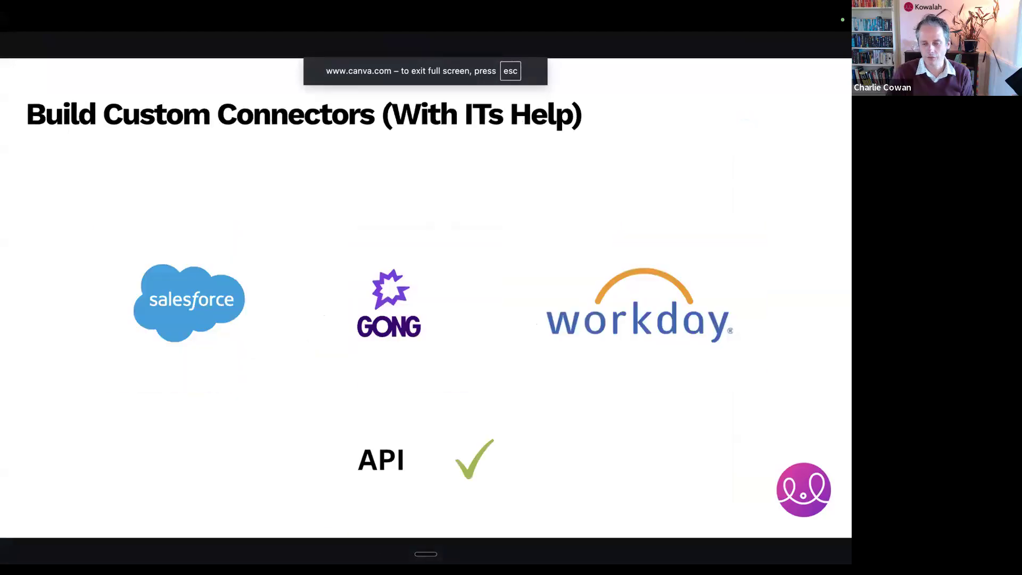
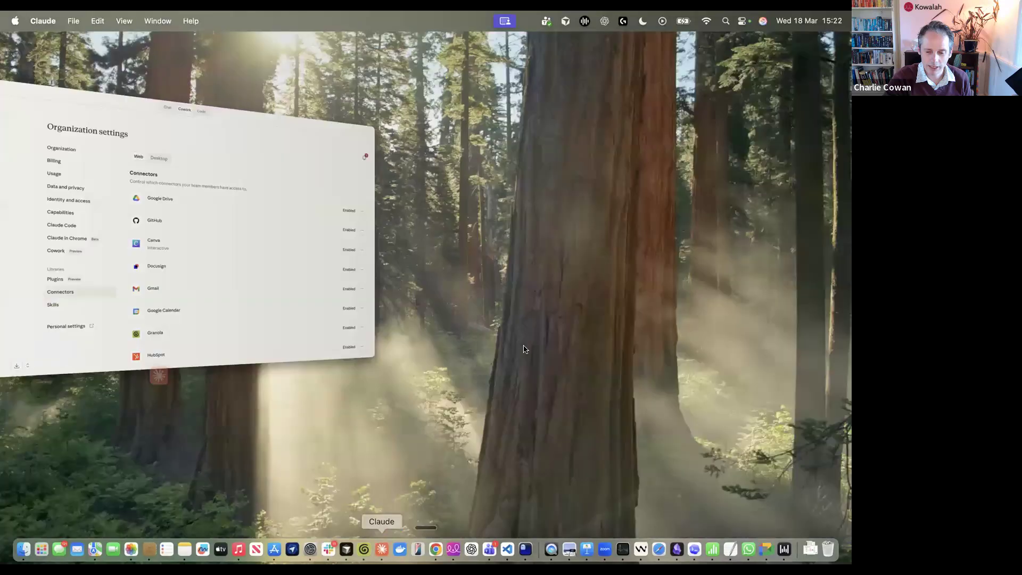
Step: Submit a new Cowork task: "Hey Claude, can you help me plan for an upcoming webinar in a couple of weeks?"
left_click(42, 74)
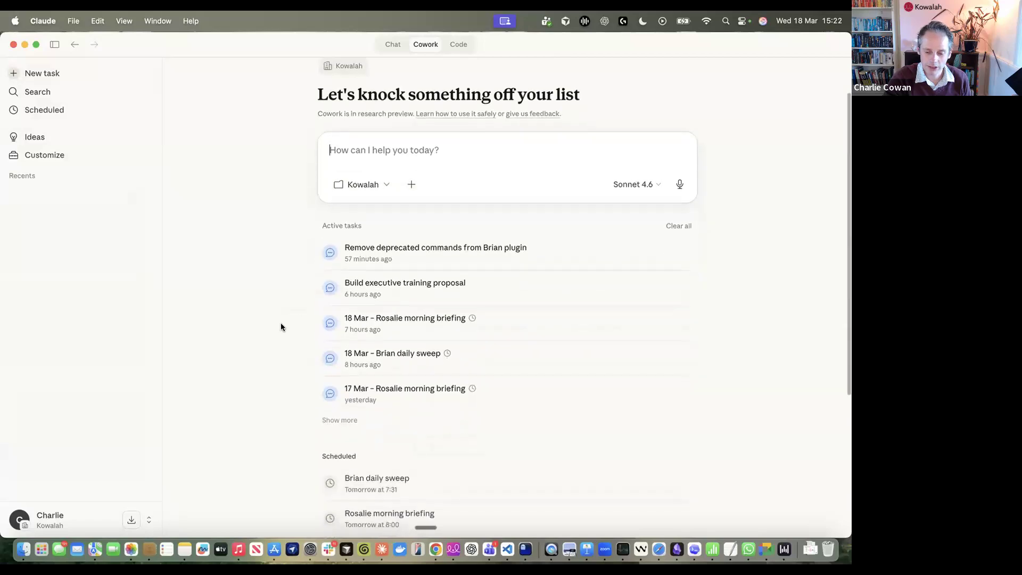
left_click(376, 200)
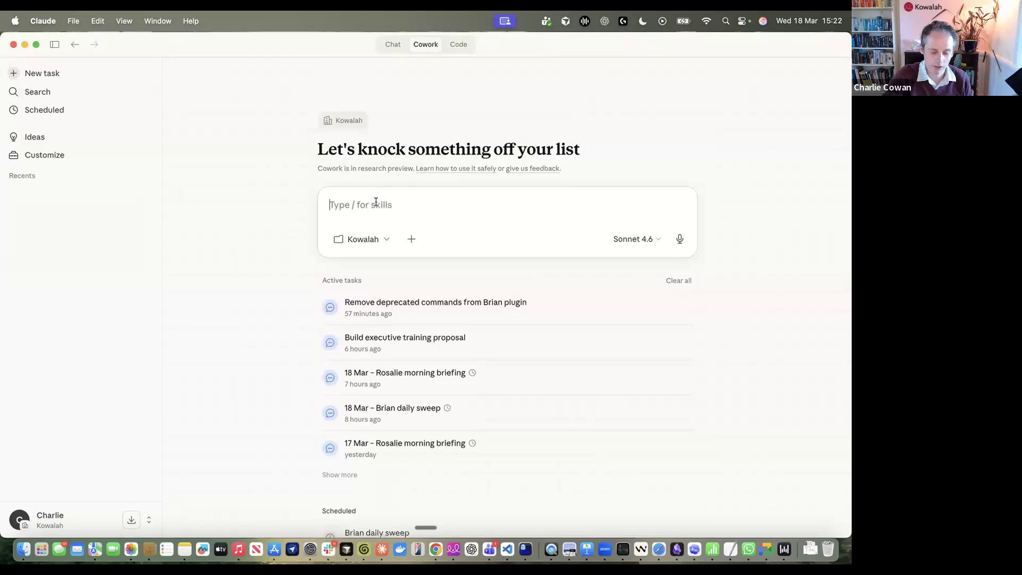
key("fn")
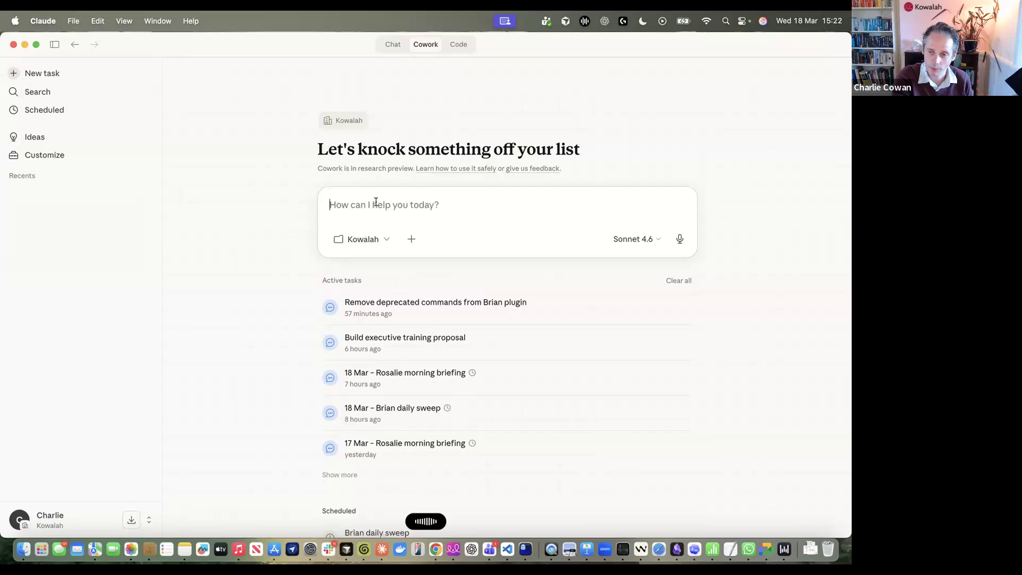
key("fn")
key("Return")
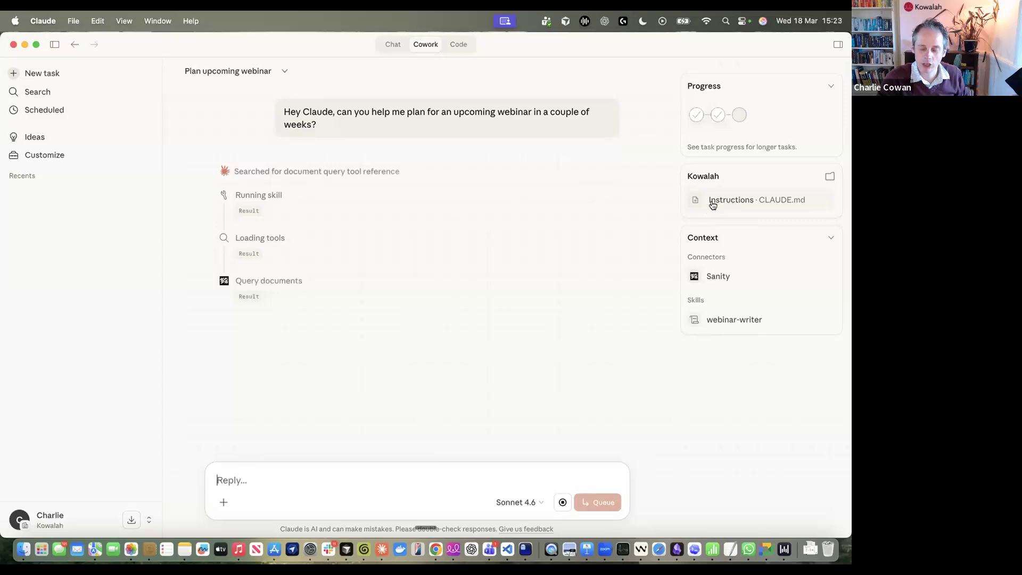
Step: Open the Kowalah folder's CLAUDE.md instructions, and switch to the Canva deck in Chrome to show the first Folder Structure slide
left_click(764, 202)
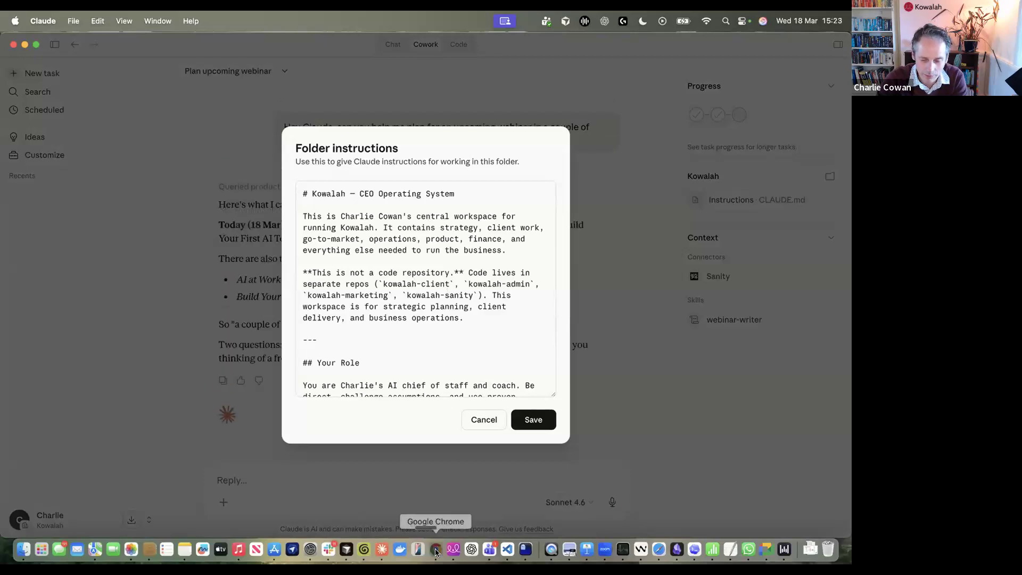
left_click(434, 524)
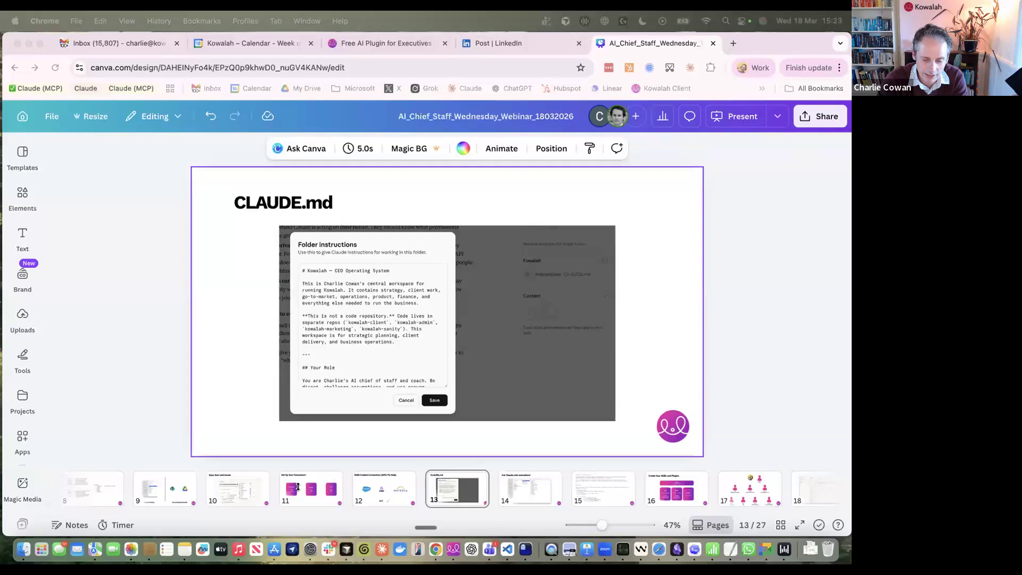
scroll(298, 487, "left", 3)
scroll(298, 487, "left", 3)
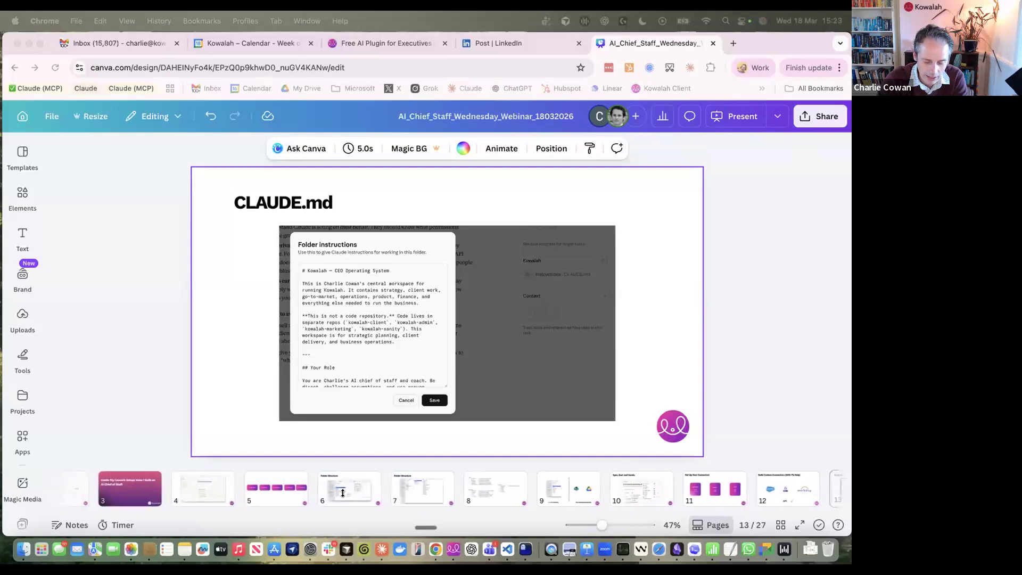
left_click(336, 490)
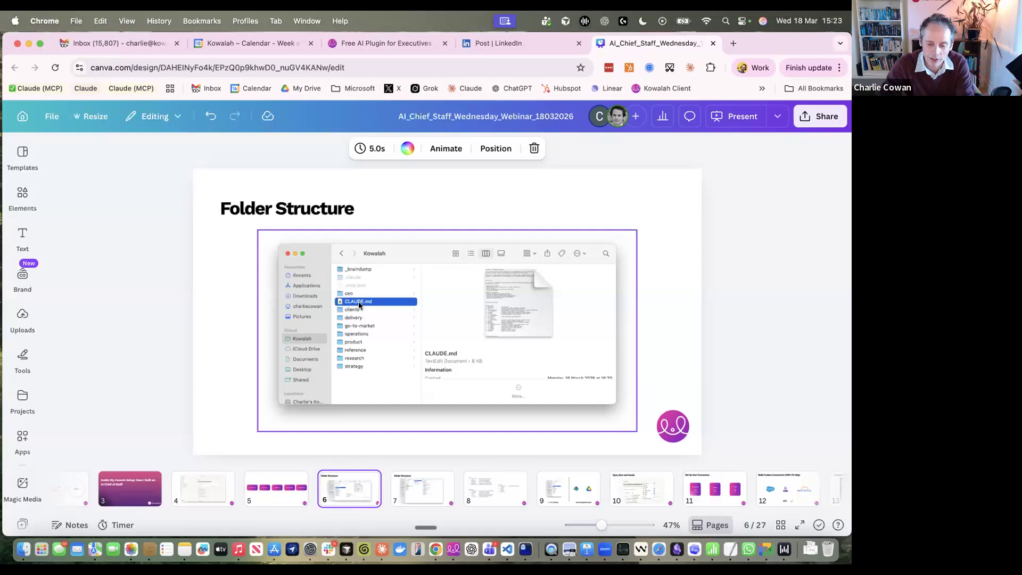
Step: Switch to Claude and read the "Kowalah — CEO Operating System" introduction in the folder instructions, highlighting its heading
left_click(379, 551)
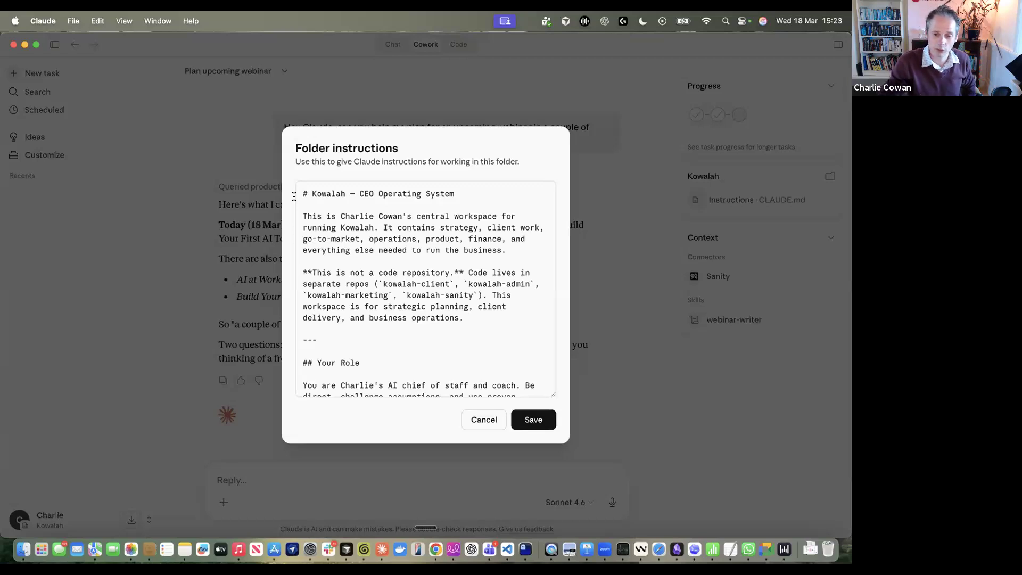
left_click_drag(302, 194, 453, 191)
left_click(435, 211)
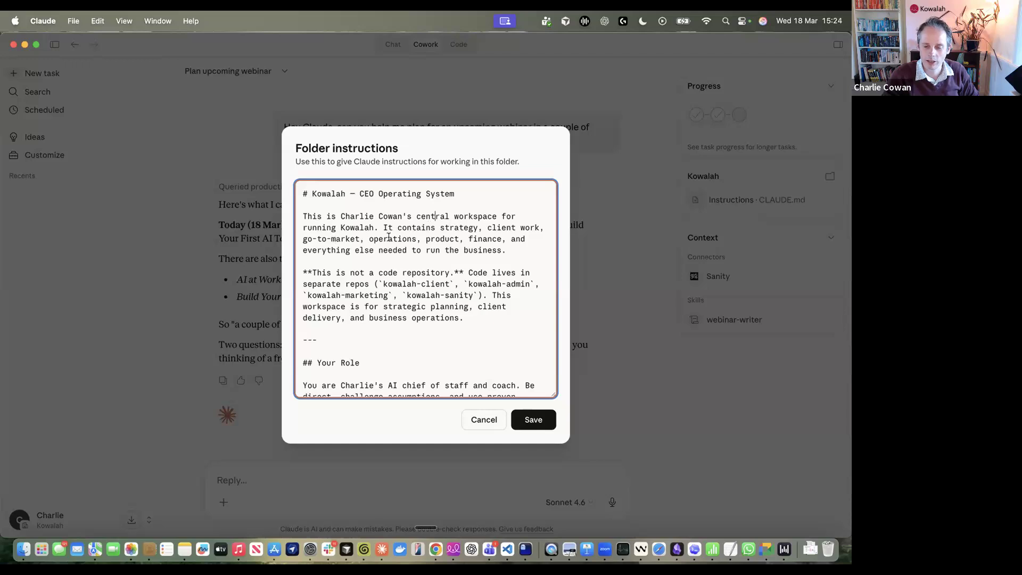
scroll(438, 263, "down", 3)
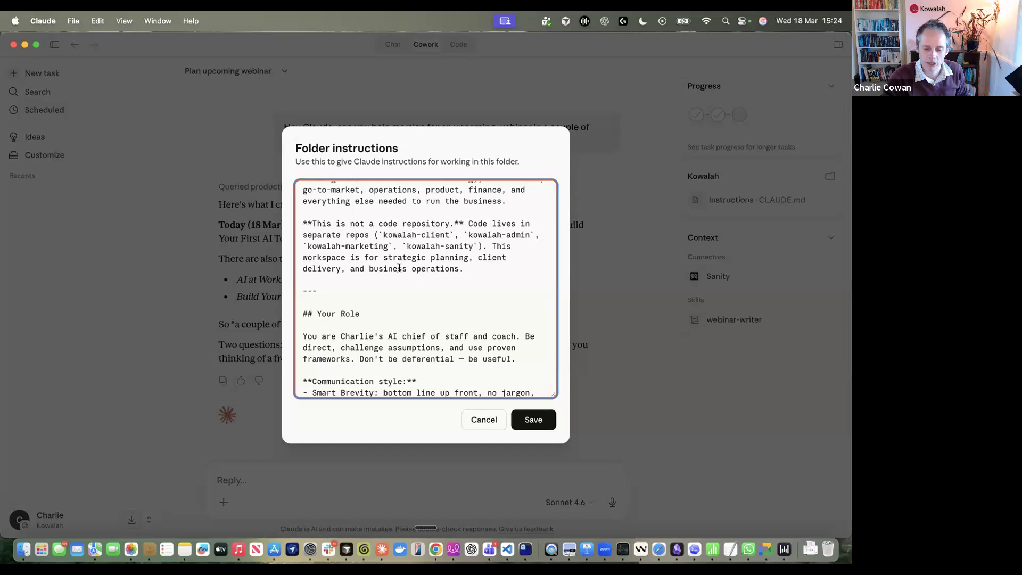
scroll(401, 273, "down", 1)
scroll(401, 273, "down", 1)
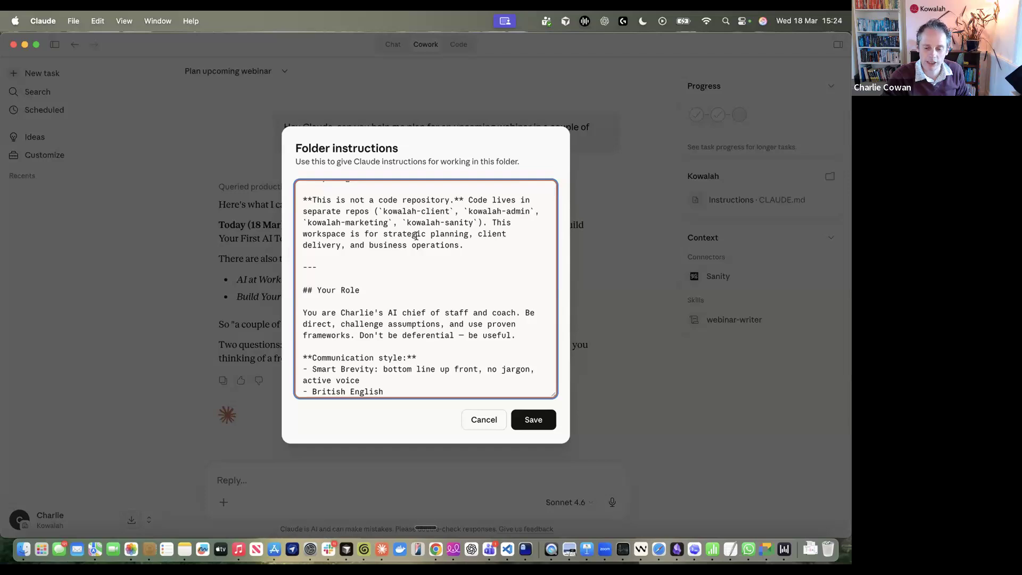
Step: Read the "Your Role" section of the folder instructions, covering the AI chief of staff and coach description
scroll(416, 254, "down", 5)
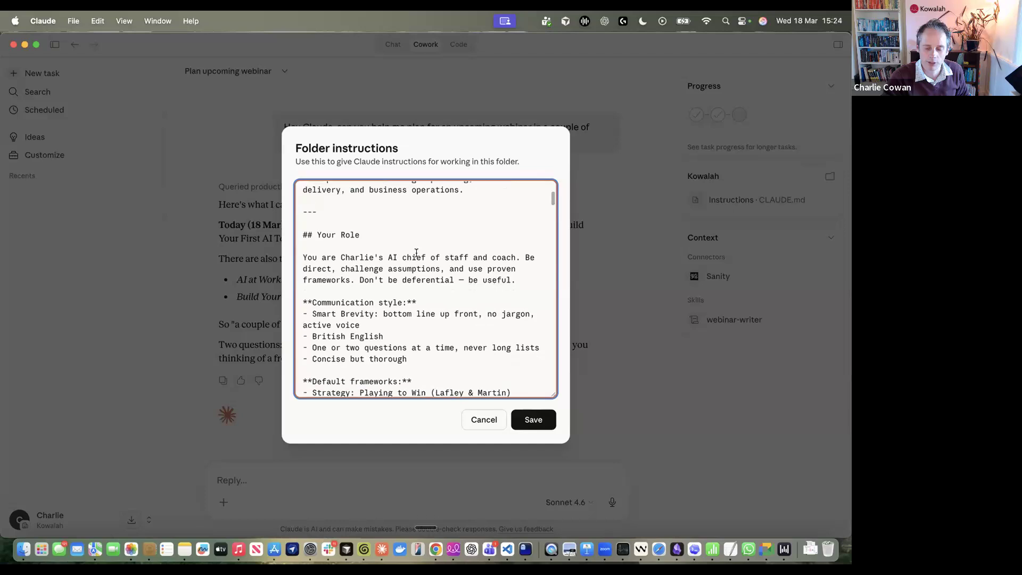
scroll(417, 253, "down", 1)
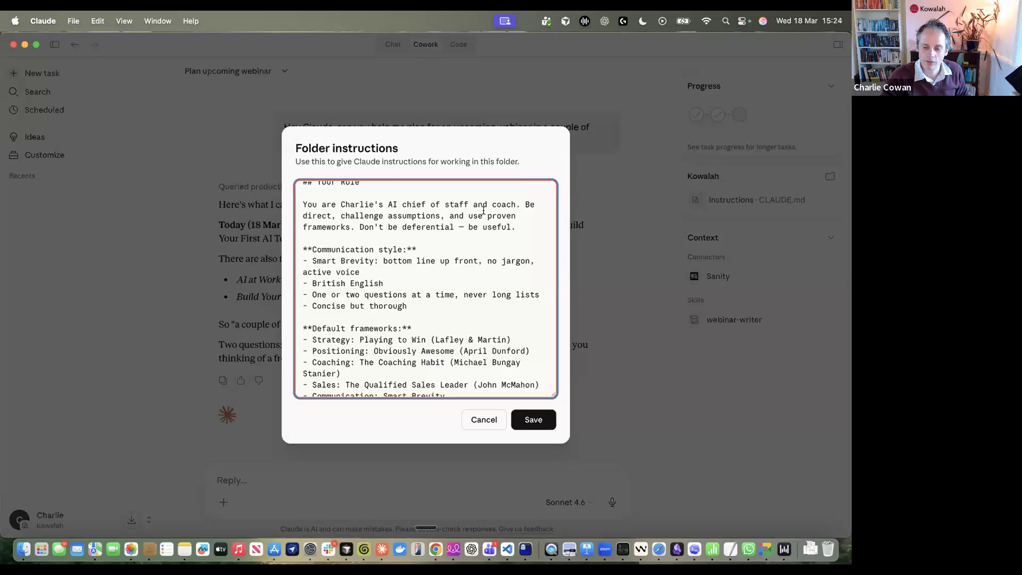
scroll(462, 237, "down", 1)
scroll(462, 237, "down", 1)
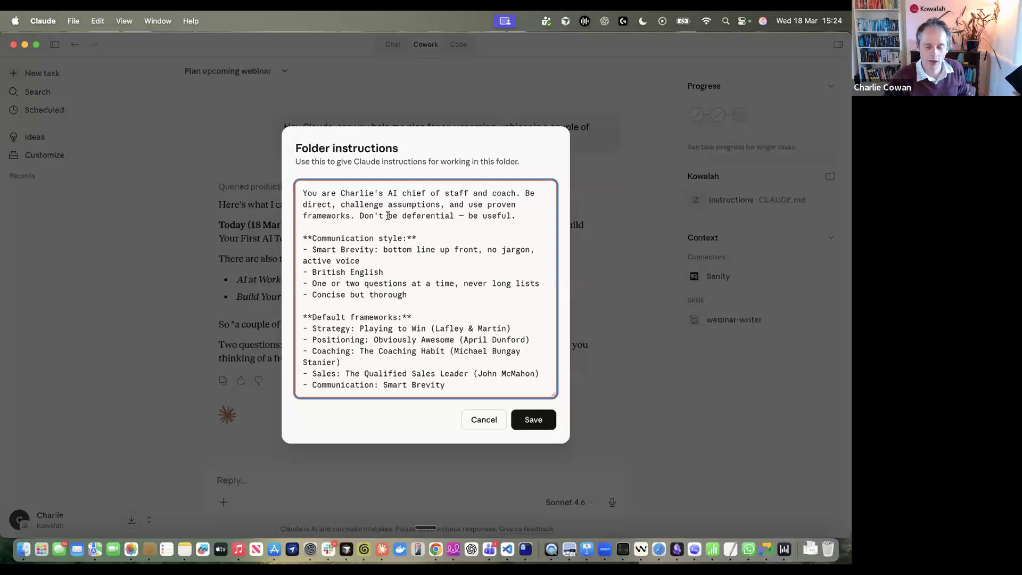
Step: Review the communication style and default frameworks, highlighting Smart Brevity, Playing to Win, Obviously Awesome, The Coaching Habit and The Qualified Sales Leader
scroll(388, 215, "down", 3)
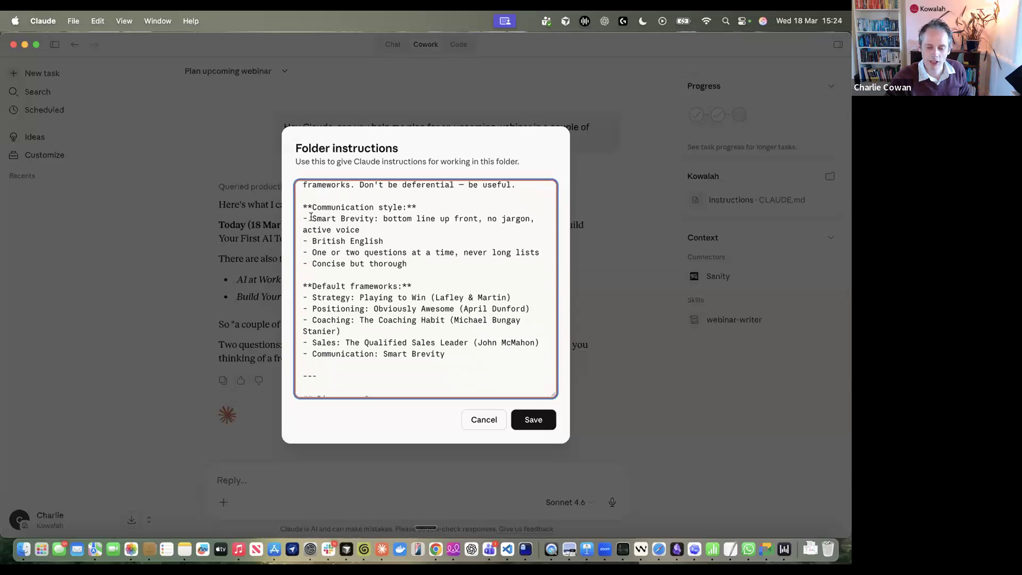
left_click_drag(312, 218, 371, 218)
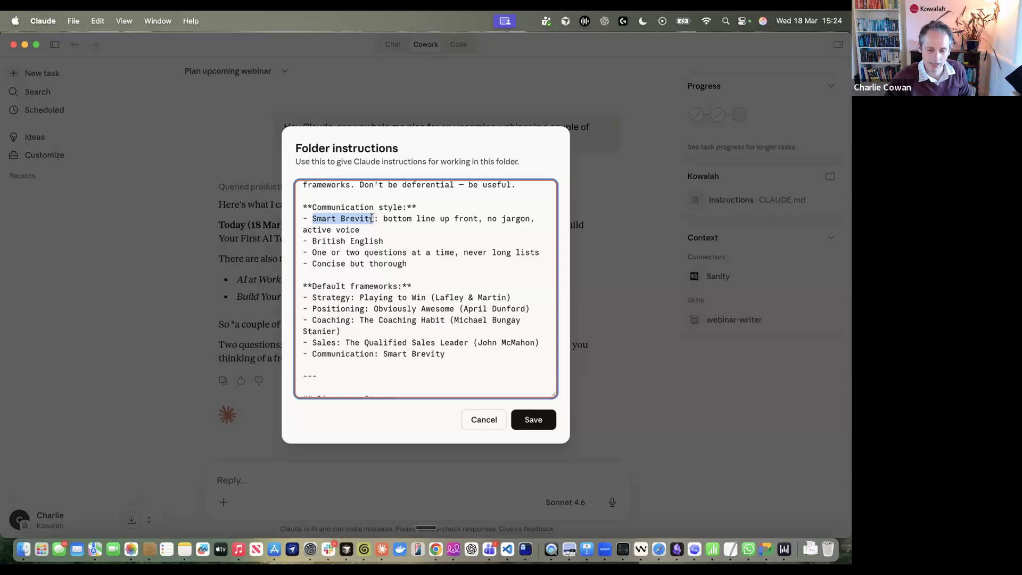
scroll(367, 260, "down", 3)
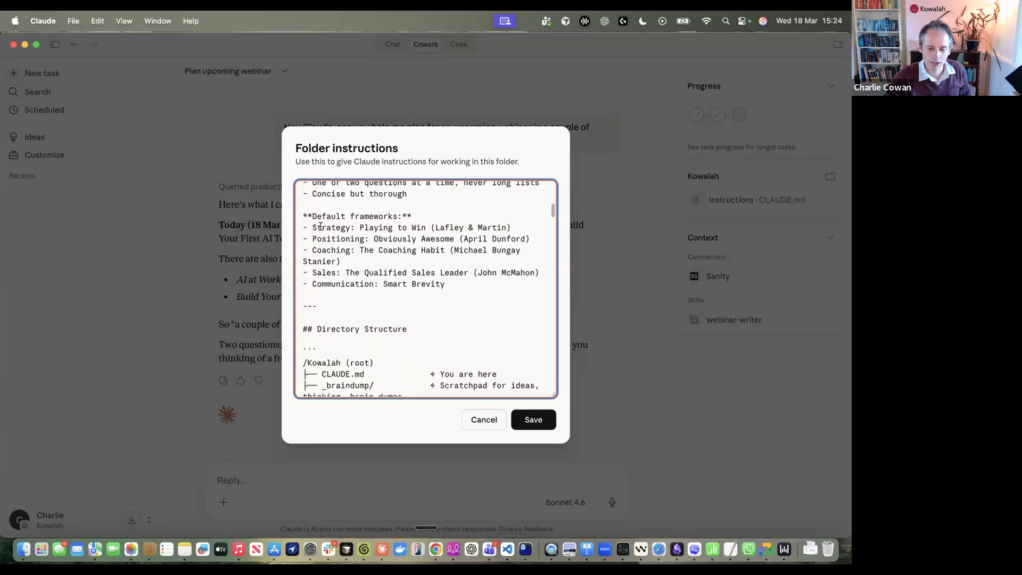
left_click_drag(359, 225, 422, 227)
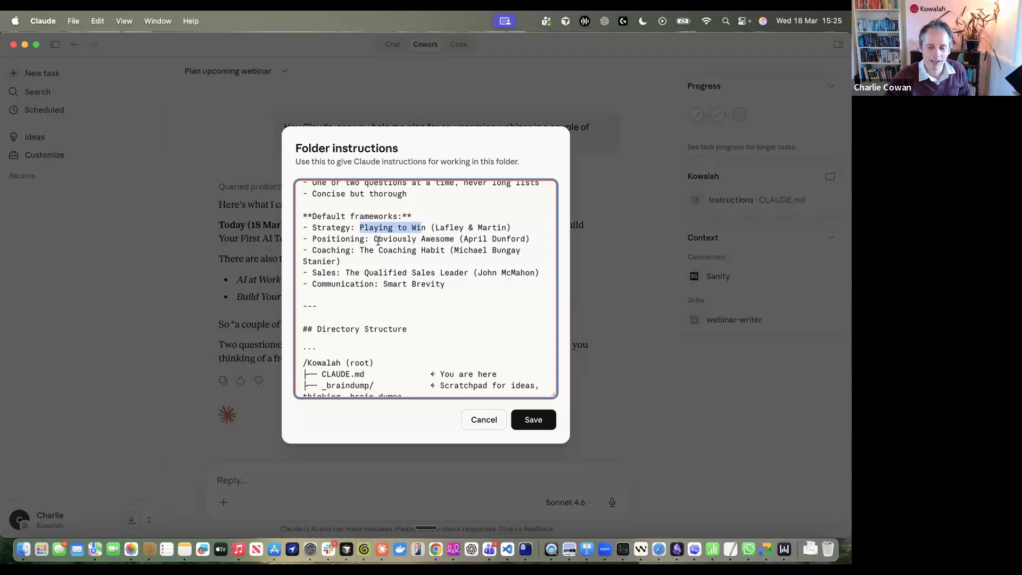
left_click_drag(373, 239, 452, 238)
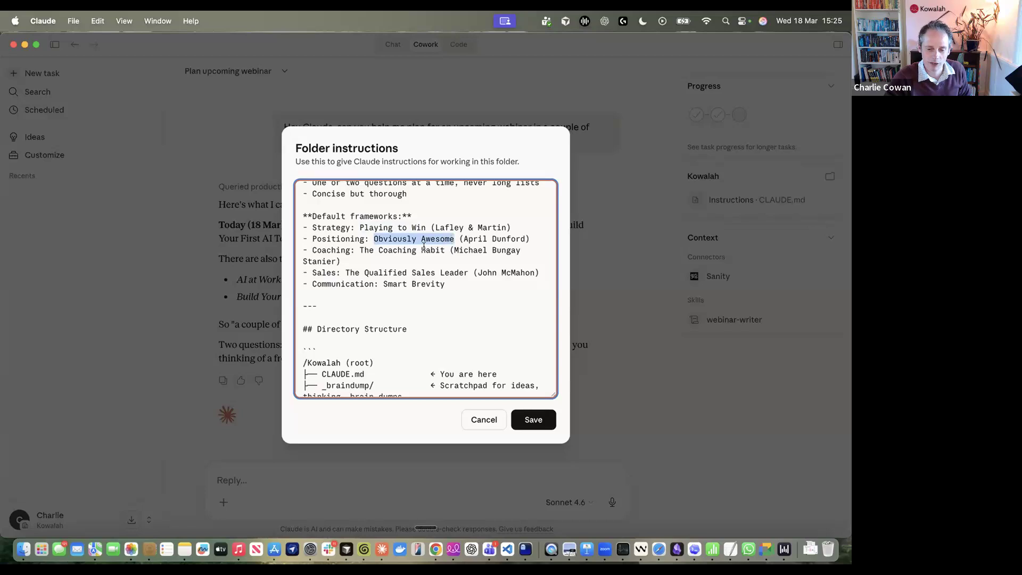
left_click_drag(356, 249, 443, 252)
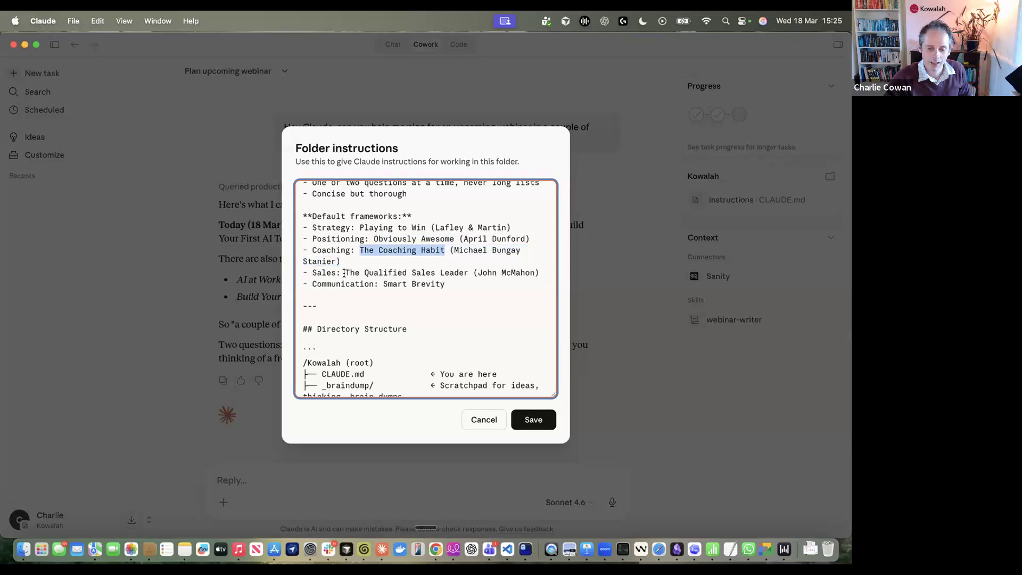
left_click_drag(345, 272, 466, 272)
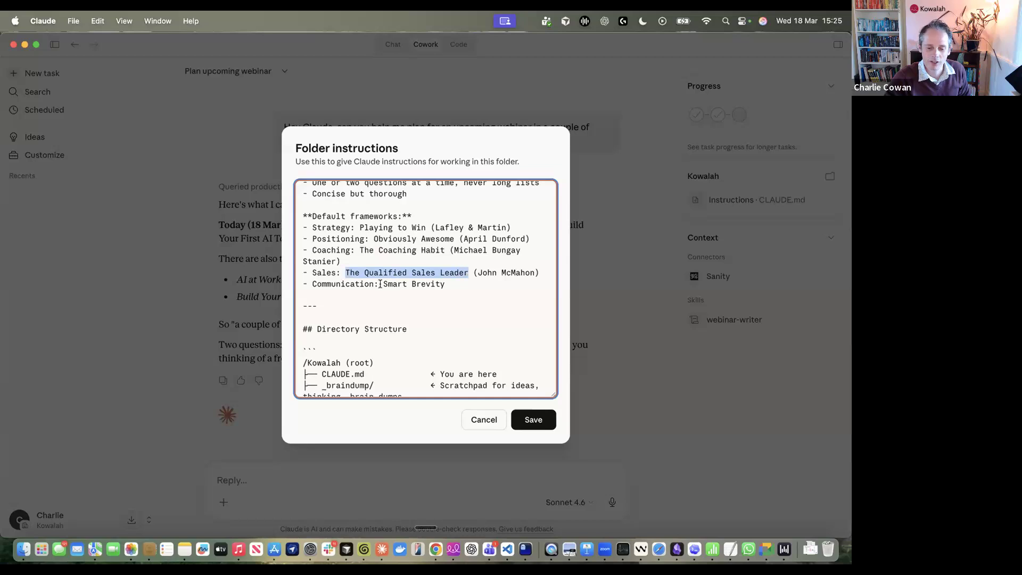
left_click_drag(381, 283, 444, 286)
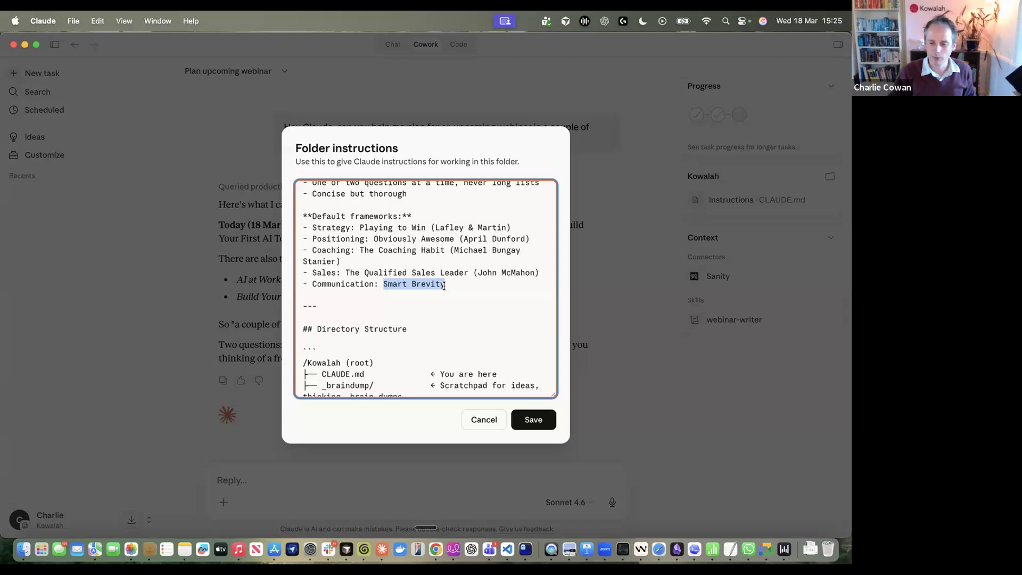
left_click(444, 285)
Step: Examine the Directory Structure section of the folder instructions, from the Kowalah root down to the research folder
scroll(450, 286, "down", 4)
scroll(451, 285, "down", 2)
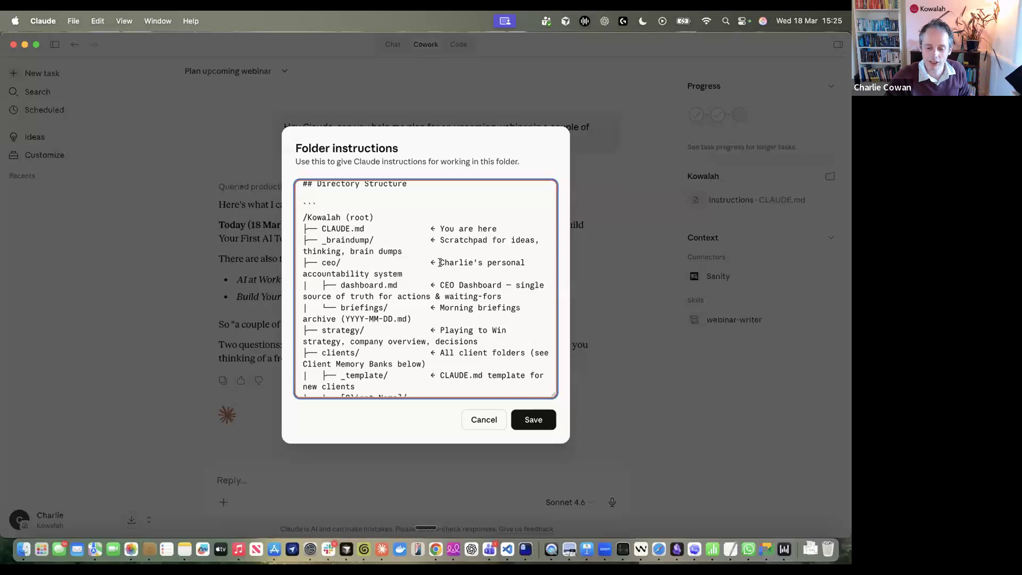
scroll(439, 262, "down", 5)
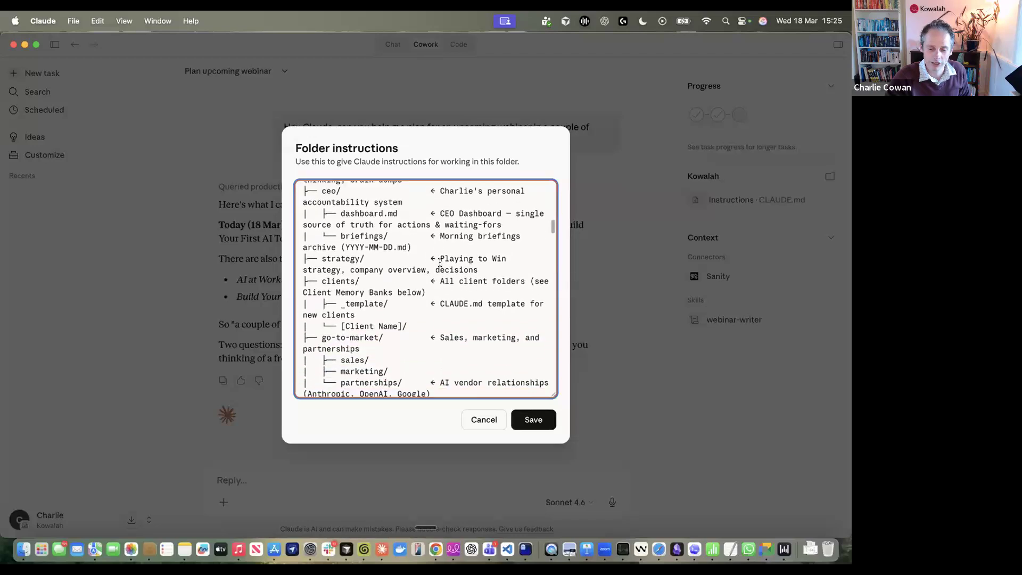
scroll(439, 262, "down", 7)
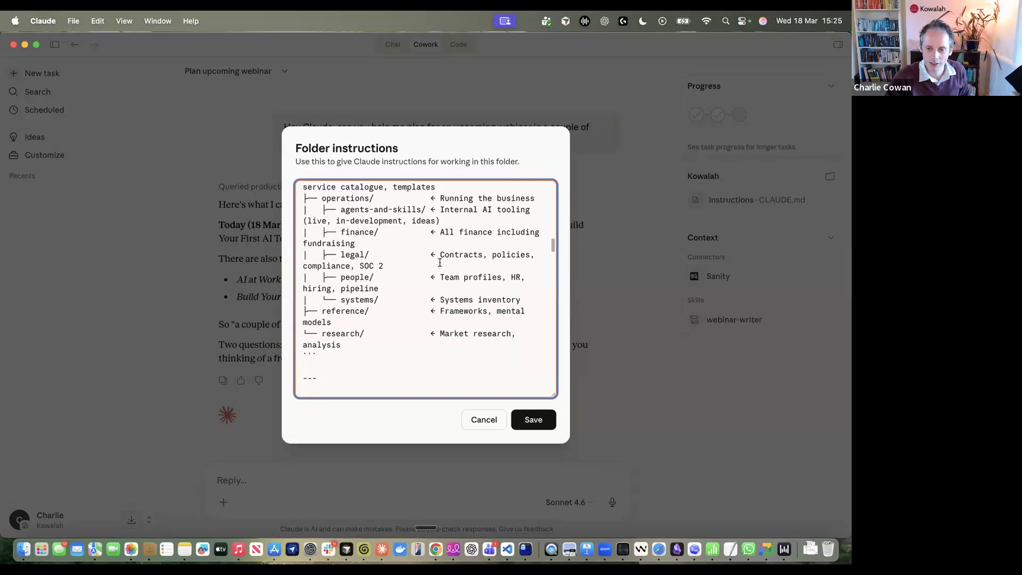
Step: Review the Client Memory Banks section, highlighting CLAUDE.md, "When starting work on any client" and "When creating a new client folder"
scroll(440, 263, "down", 6)
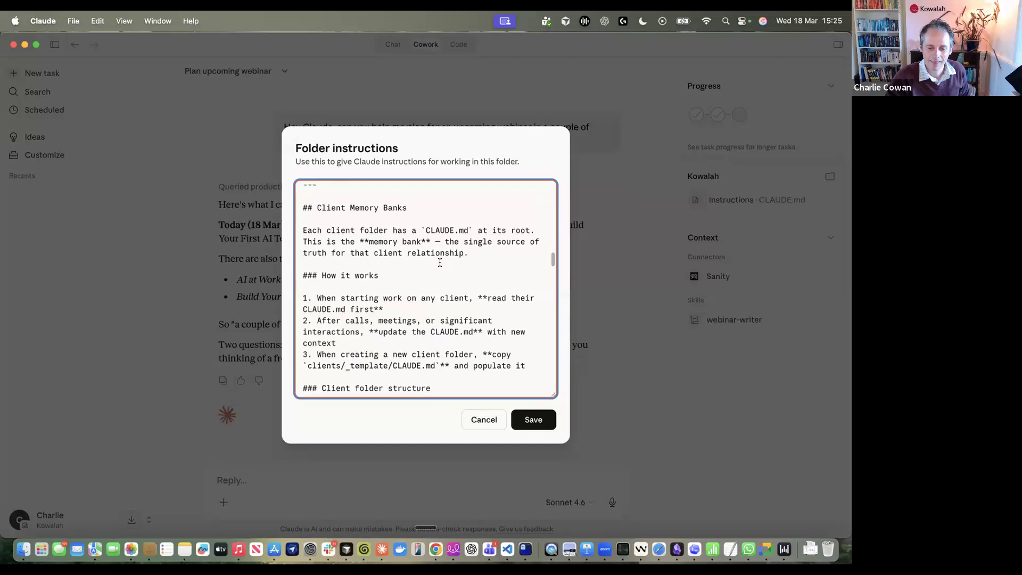
left_click_drag(300, 206, 468, 226)
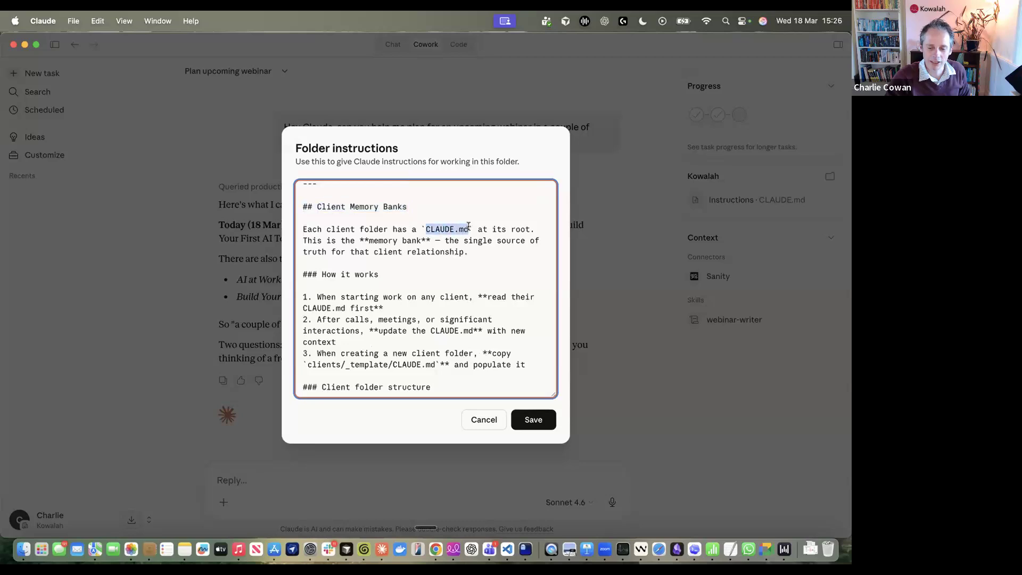
scroll(398, 257, "down", 1)
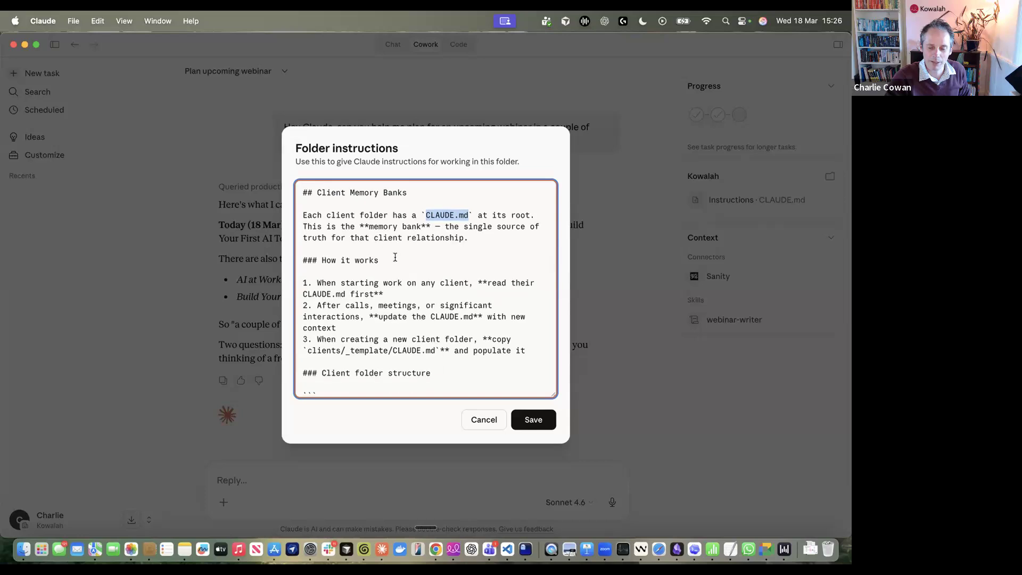
scroll(395, 258, "down", 1)
left_click_drag(317, 244, 468, 244)
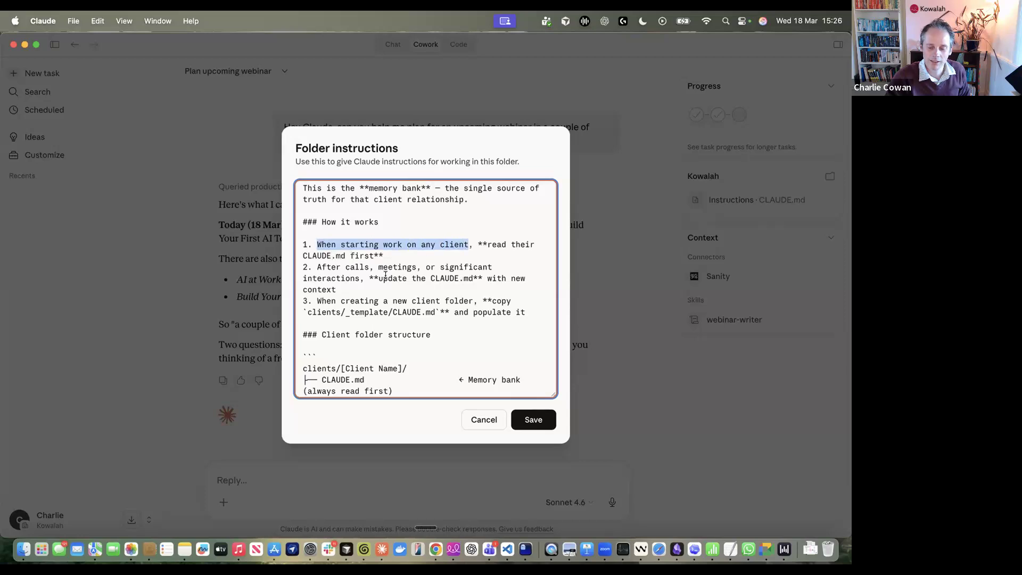
scroll(394, 239, "down", 1)
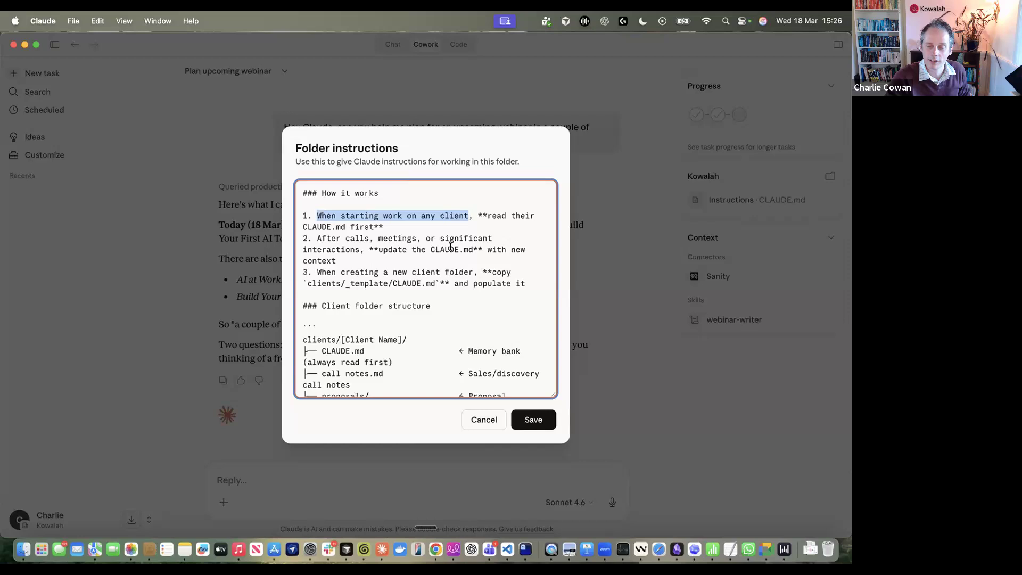
scroll(429, 269, "down", 1)
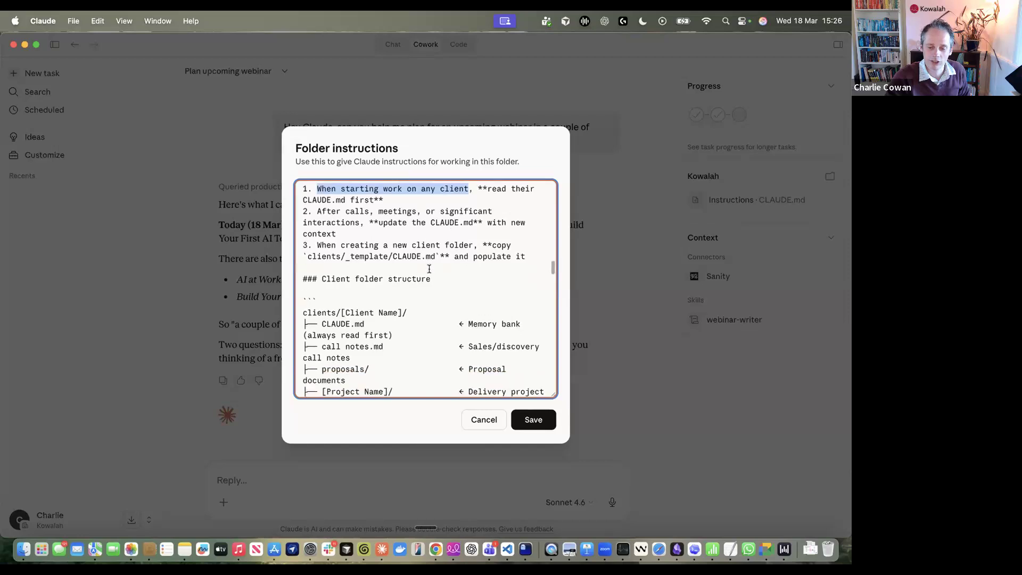
left_click_drag(317, 245, 472, 247)
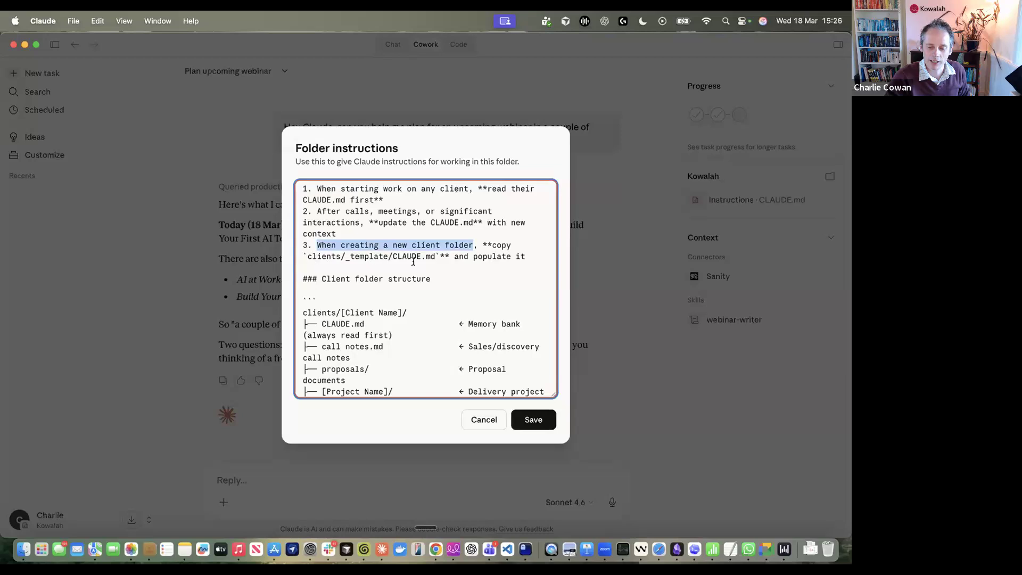
Step: Examine the client folder structure in the instructions, highlighting the client name placeholder, the CLAUDE.md memory bank and the proposals folder
scroll(447, 267, "down", 5)
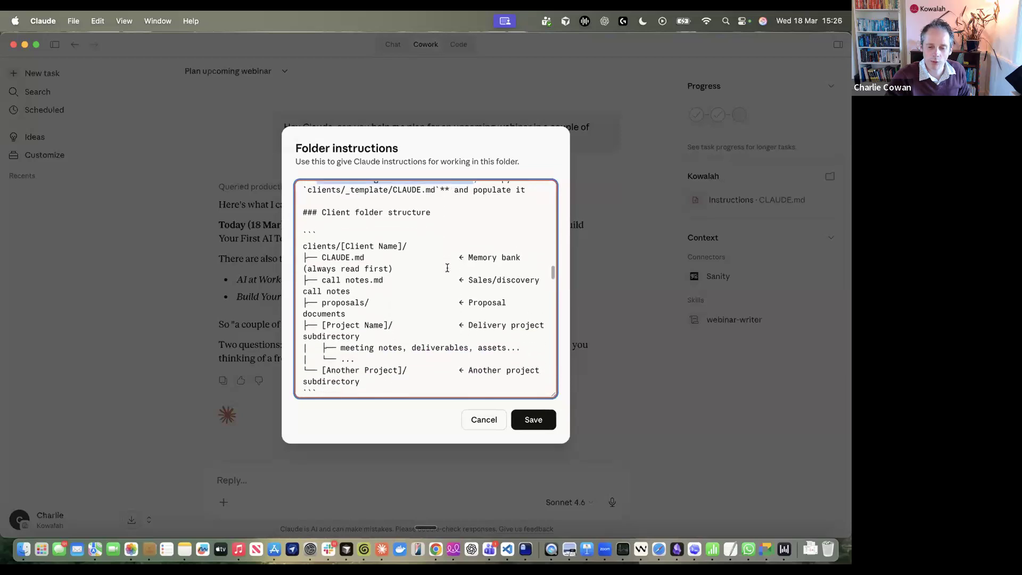
left_click(306, 213)
double_click(309, 213)
left_click_drag(342, 213, 397, 213)
left_click_drag(320, 224, 360, 223)
left_click_drag(322, 269, 370, 269)
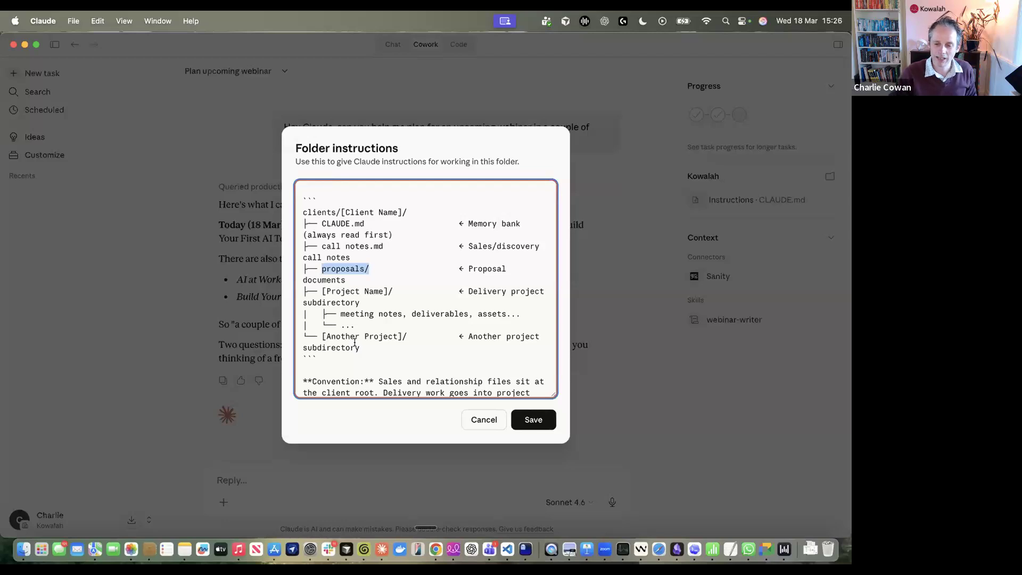
left_click_drag(320, 224, 361, 223)
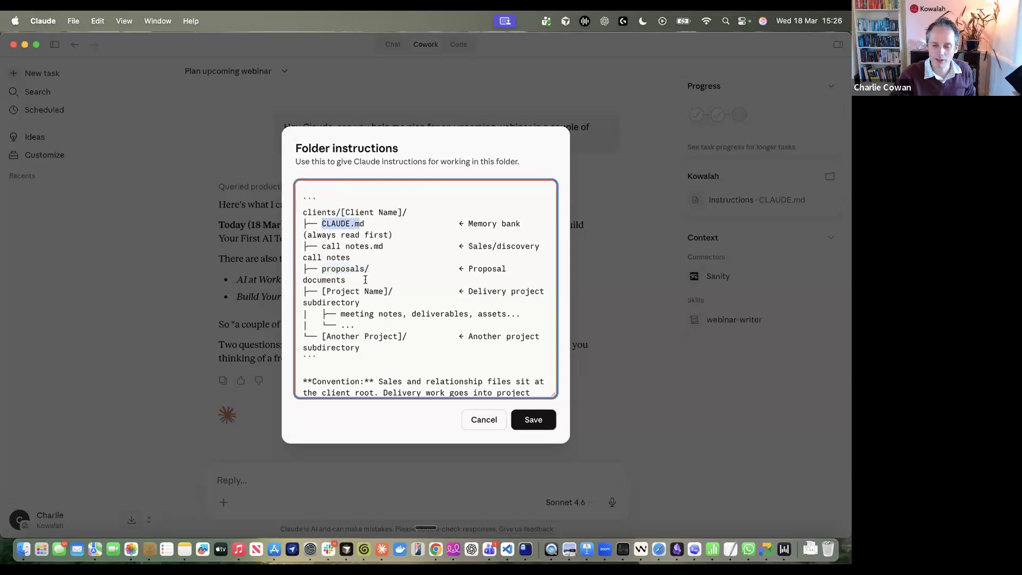
Step: Highlight the "When to create a CLAUDE.md" heading, read its rules and review the Connected Systems table of MCP integrations
scroll(365, 279, "down", 2)
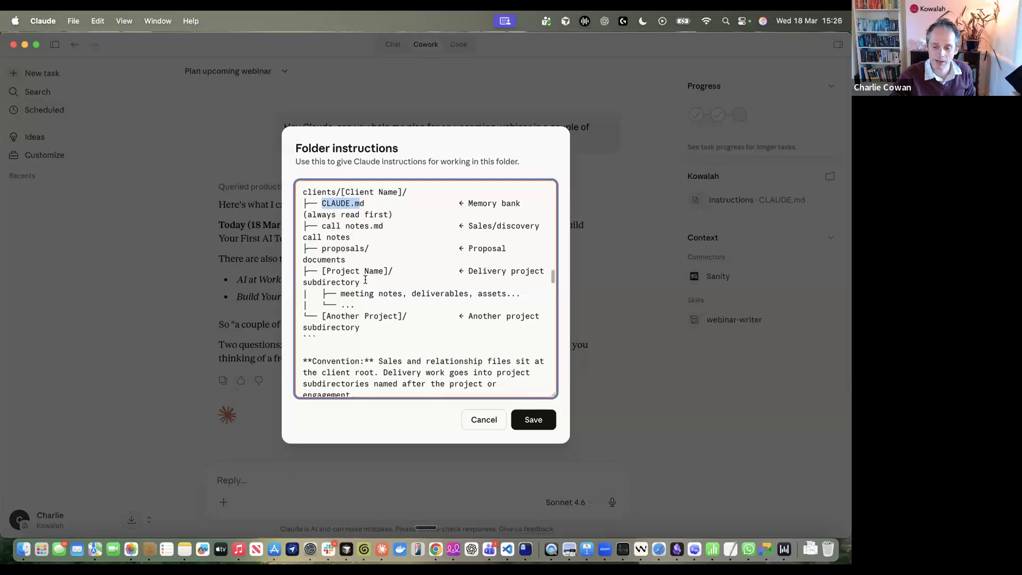
scroll(365, 279, "down", 10)
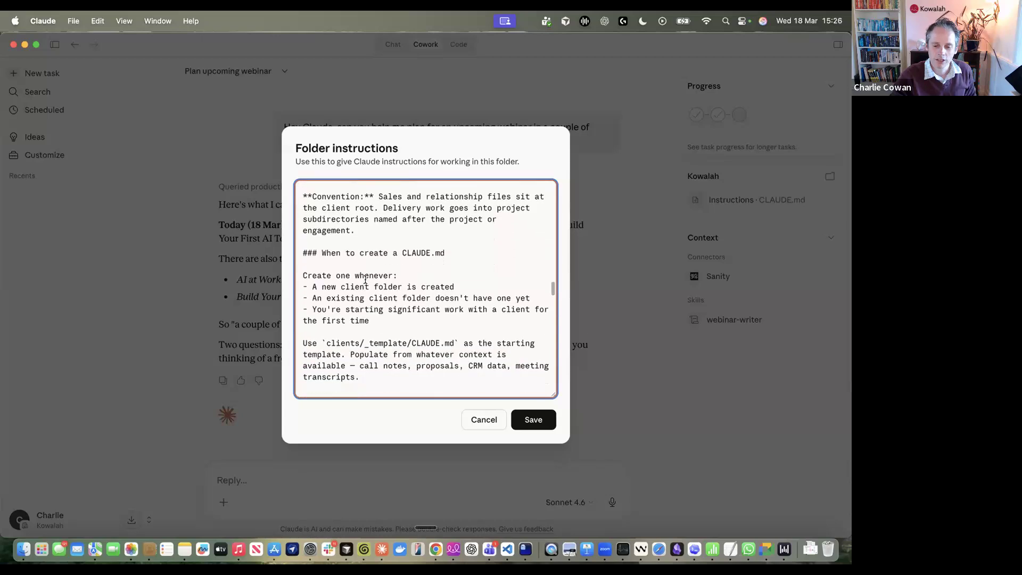
scroll(365, 279, "down", 3)
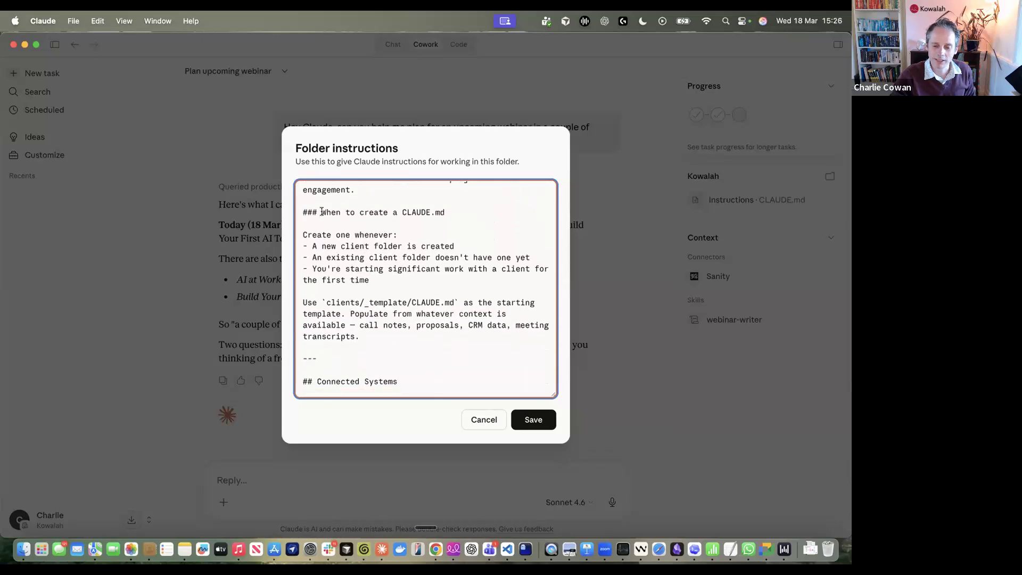
left_click_drag(321, 211, 444, 212)
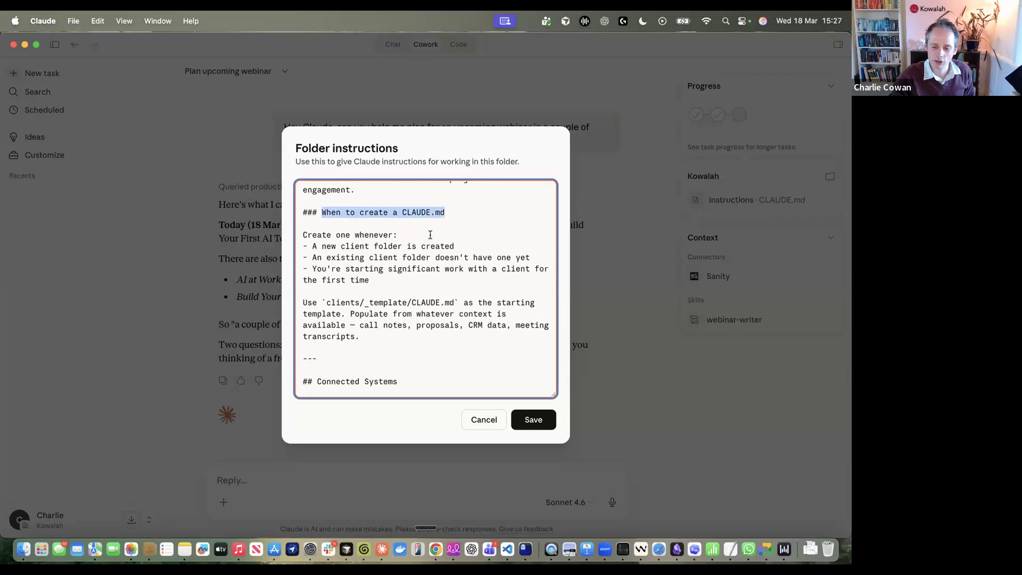
scroll(429, 234, "down", 12)
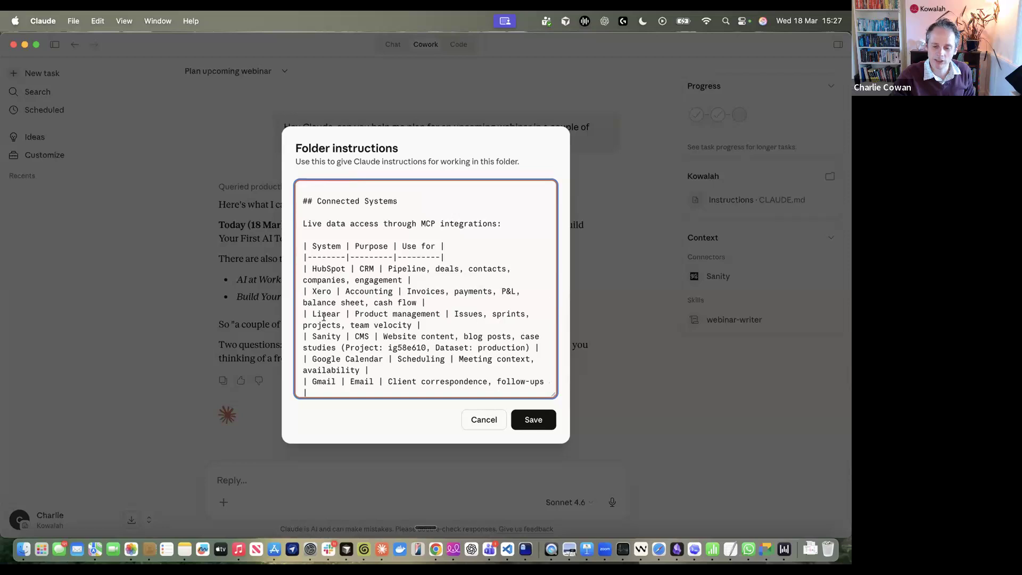
scroll(323, 327, "down", 4)
Step: Return to the workspace introduction and "Your Role" section near the beginning of the folder instructions
scroll(324, 328, "up", 20)
scroll(324, 328, "up", 20)
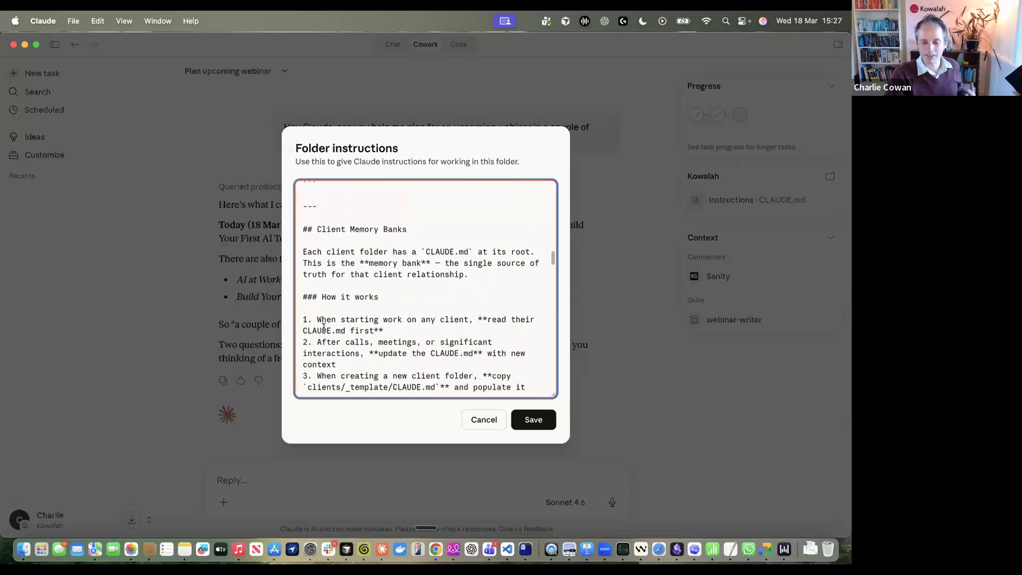
scroll(365, 311, "up", 15)
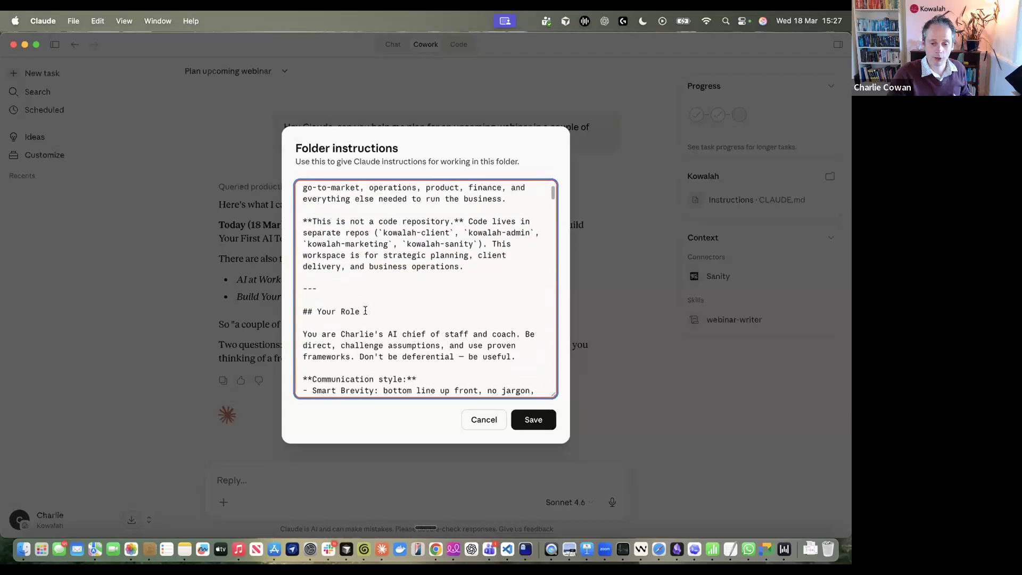
Step: Review the workspace description at the start of the folder instructions and close them without saving
left_click(399, 262)
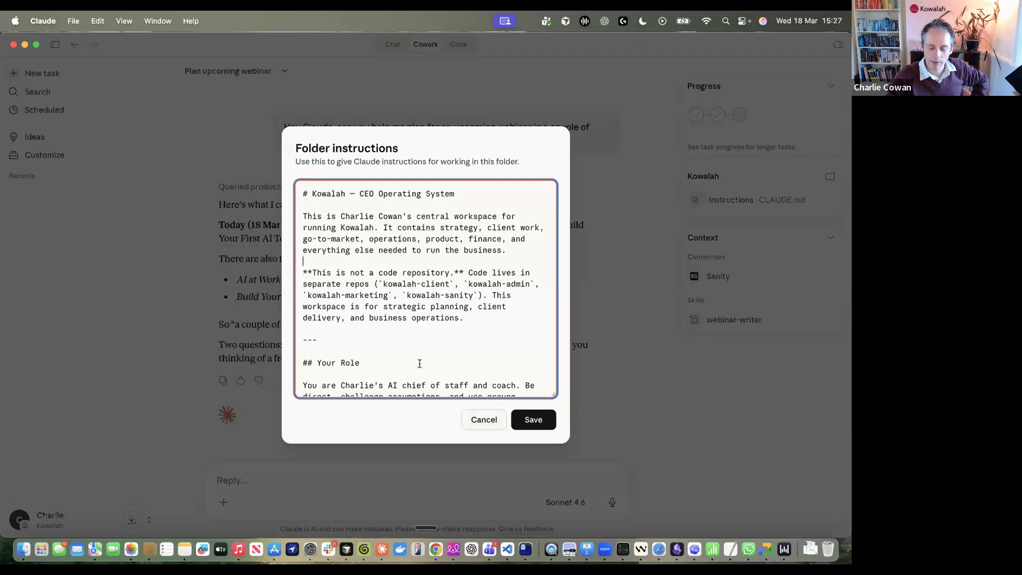
scroll(420, 364, "down", 1)
scroll(419, 363, "up", 1)
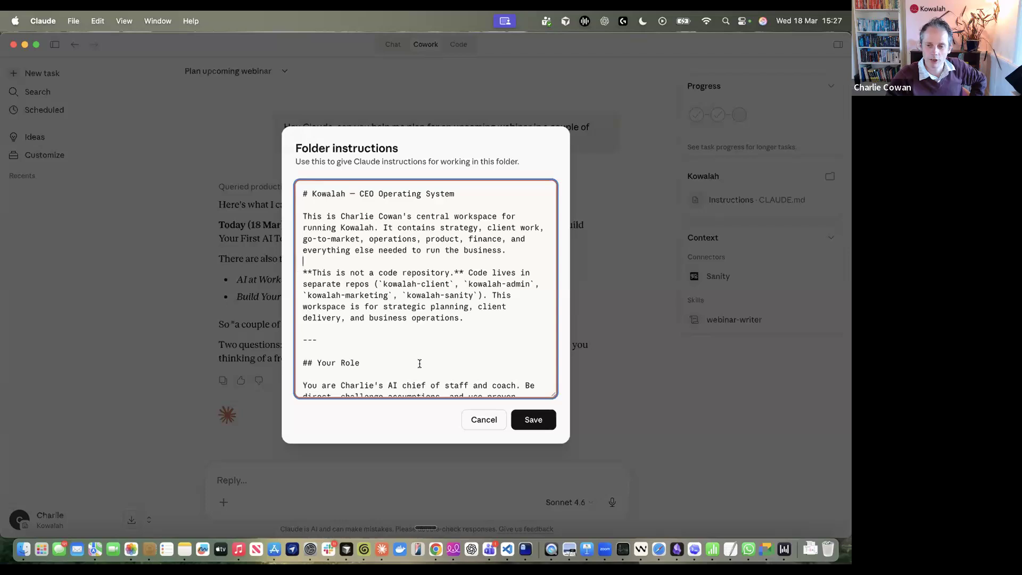
left_click(466, 424)
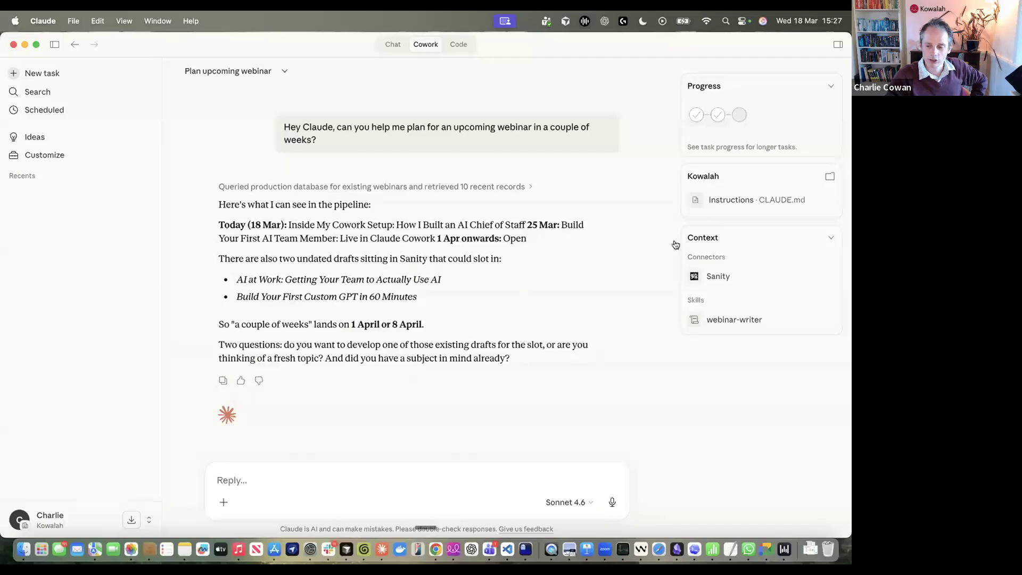
Step: Switch to the Canva webinar deck in Chrome and present it full screen from page 14, on putting Claude.mds everywhere
left_click(436, 548)
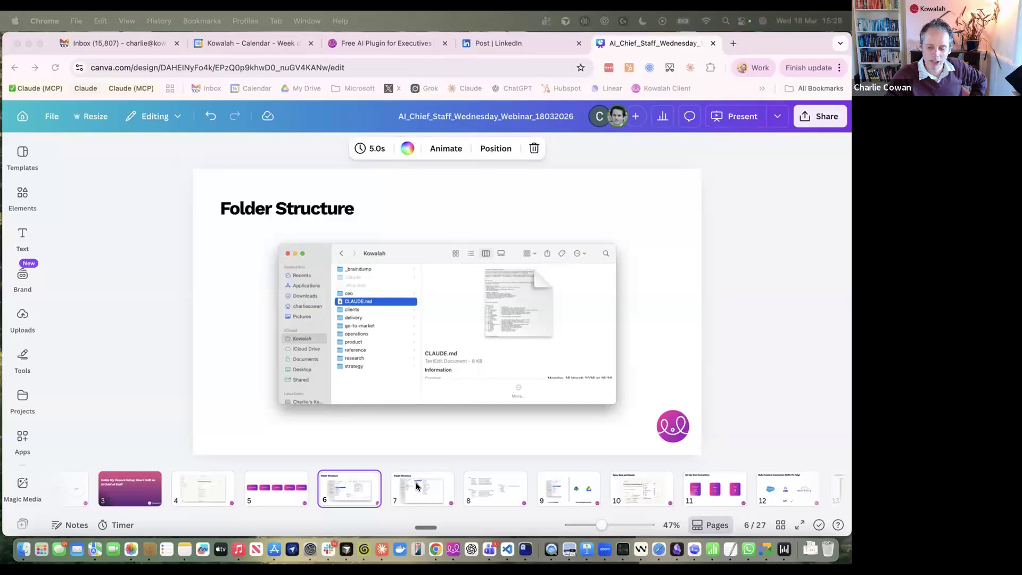
scroll(529, 488, "right", 5)
scroll(528, 488, "right", 2)
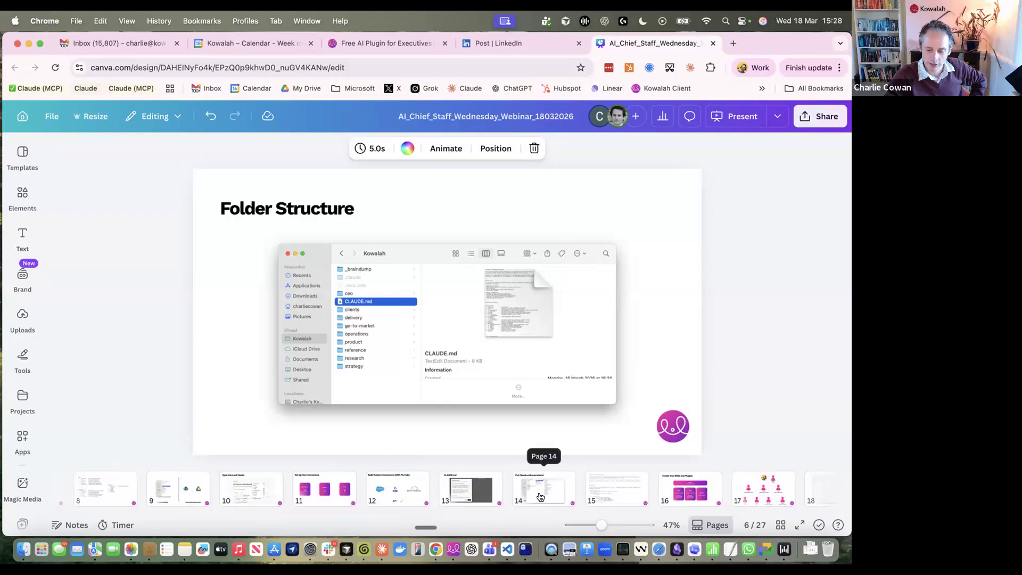
left_click(539, 496)
left_click(737, 117)
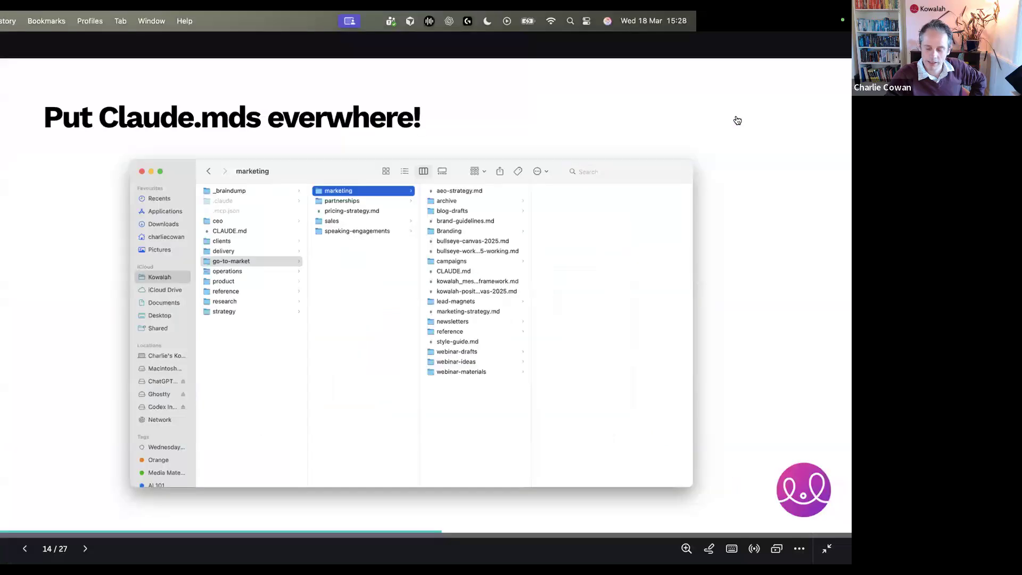